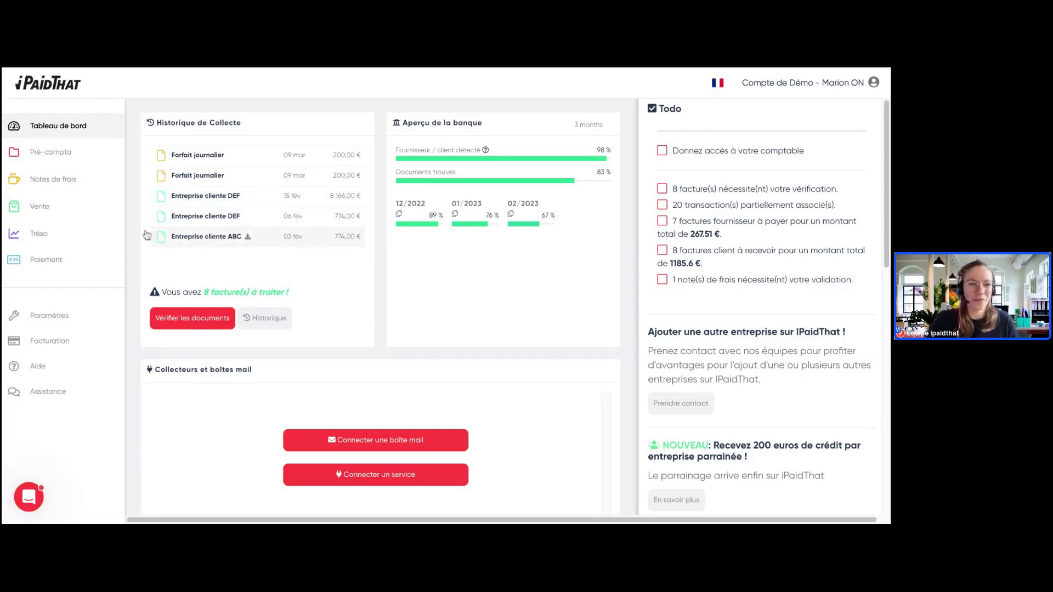
Step: Open the third-party invoicing integrations of the sales section and browse the available services
click(65, 214)
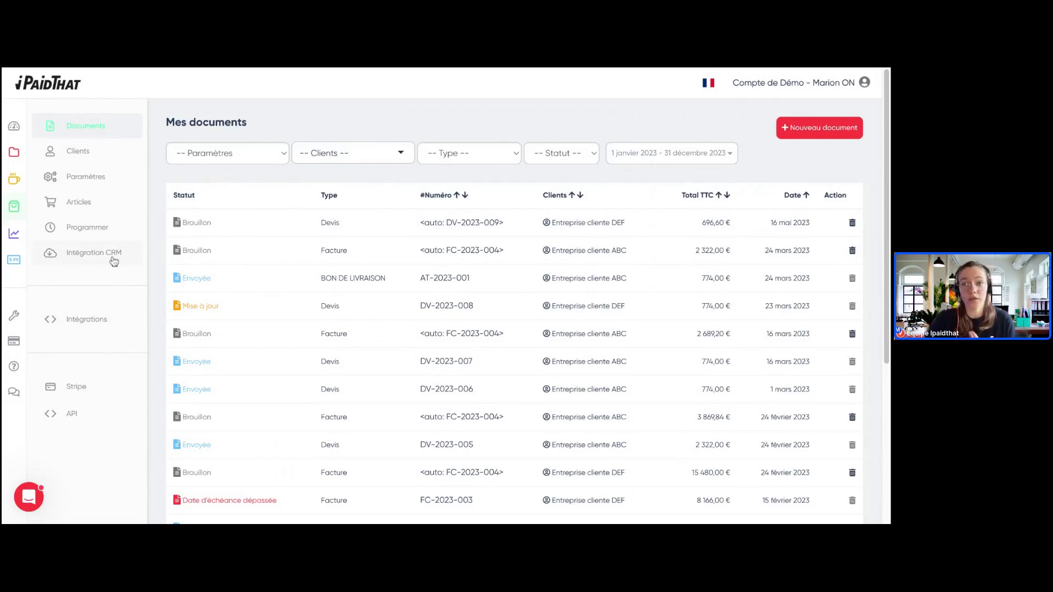
click(90, 252)
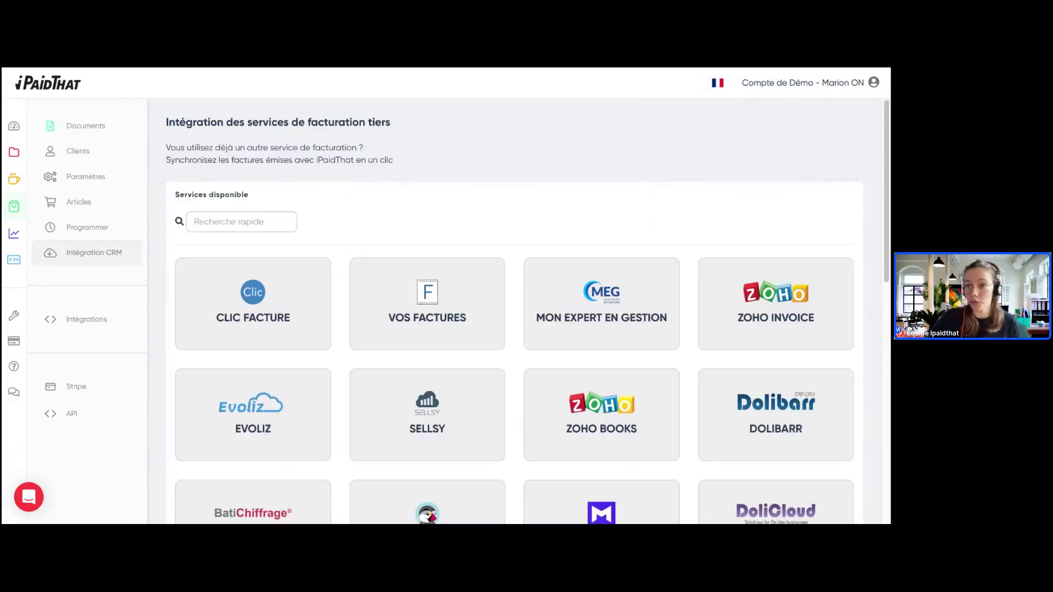
scroll(349, 204, down, 1)
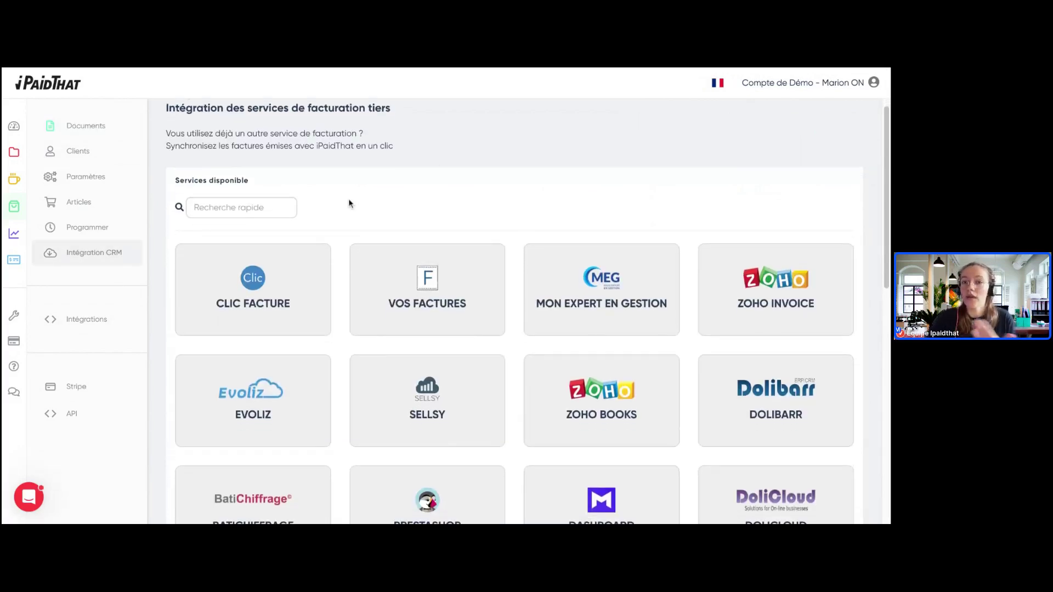
scroll(349, 204, down, 1)
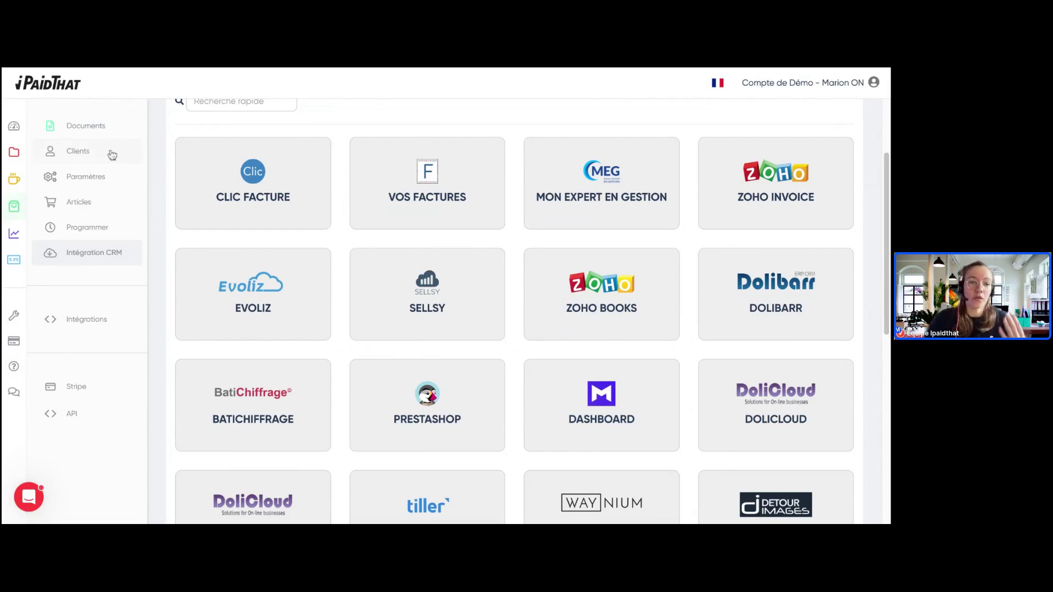
Step: Open the existing configuration profile in the sales settings and review its organisation, contact and default accounting settings
click(112, 180)
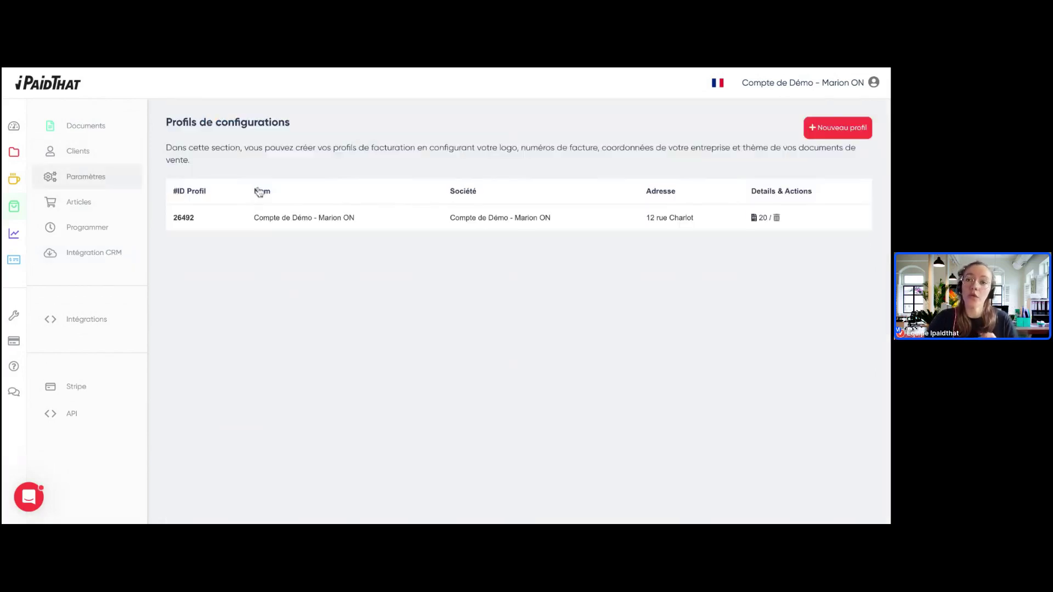
click(329, 221)
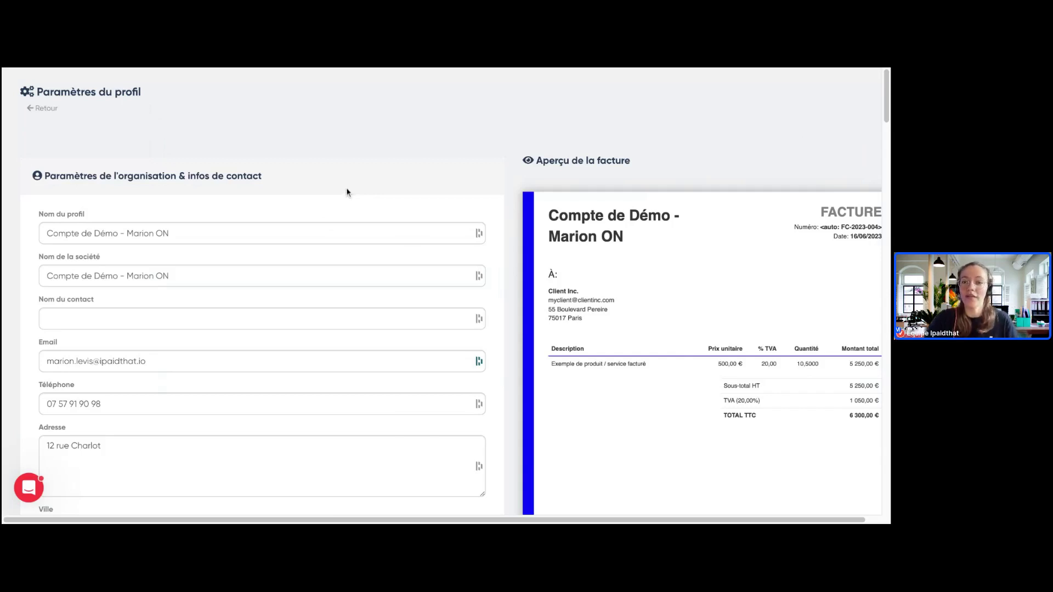
scroll(346, 192, down, 4)
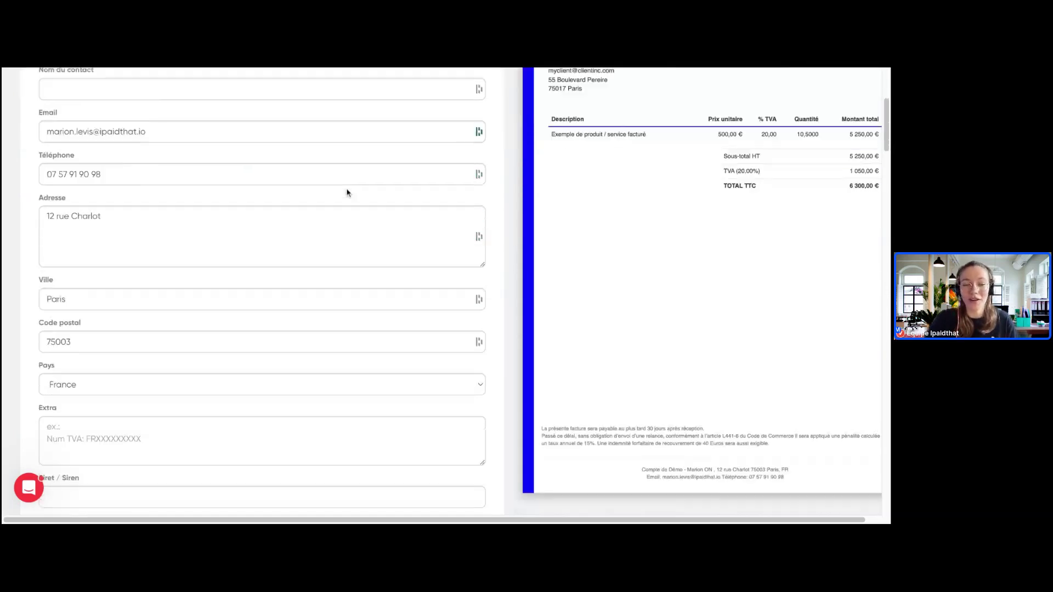
scroll(347, 192, down, 3)
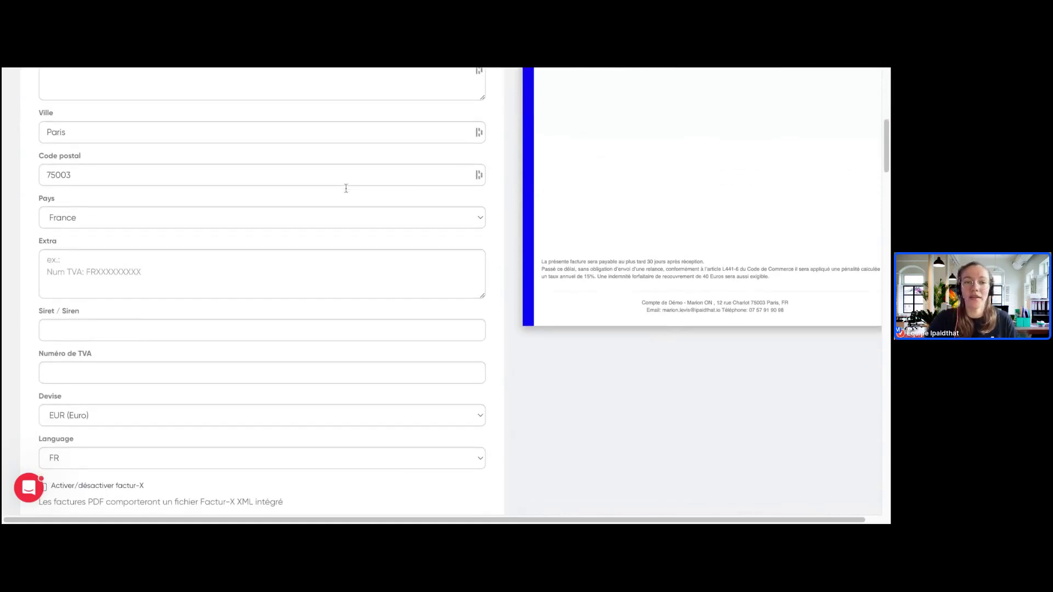
scroll(347, 188, down, 5)
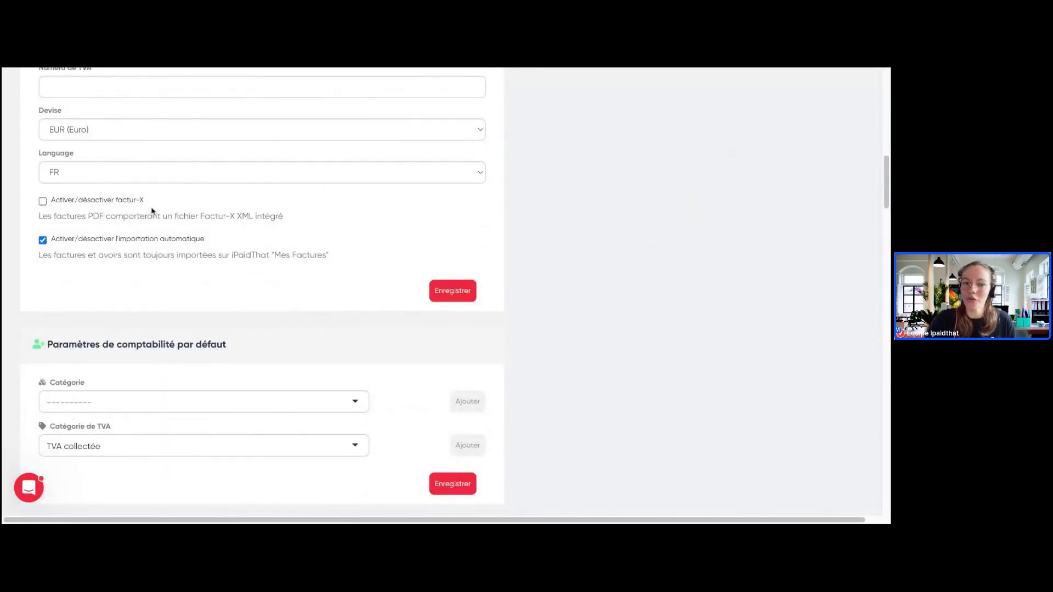
scroll(160, 204, down, 3)
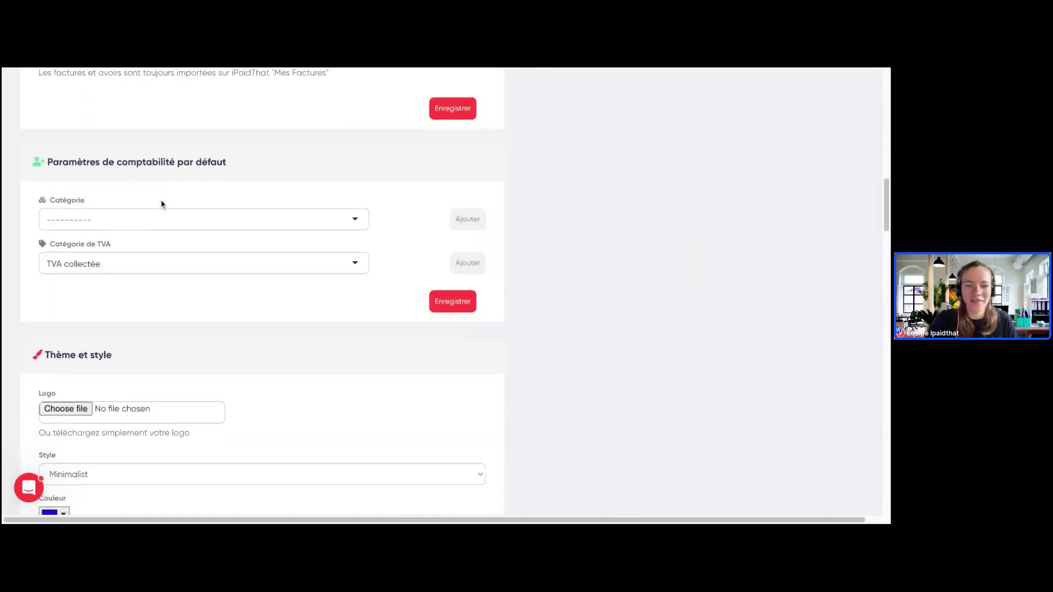
scroll(161, 204, down, 2)
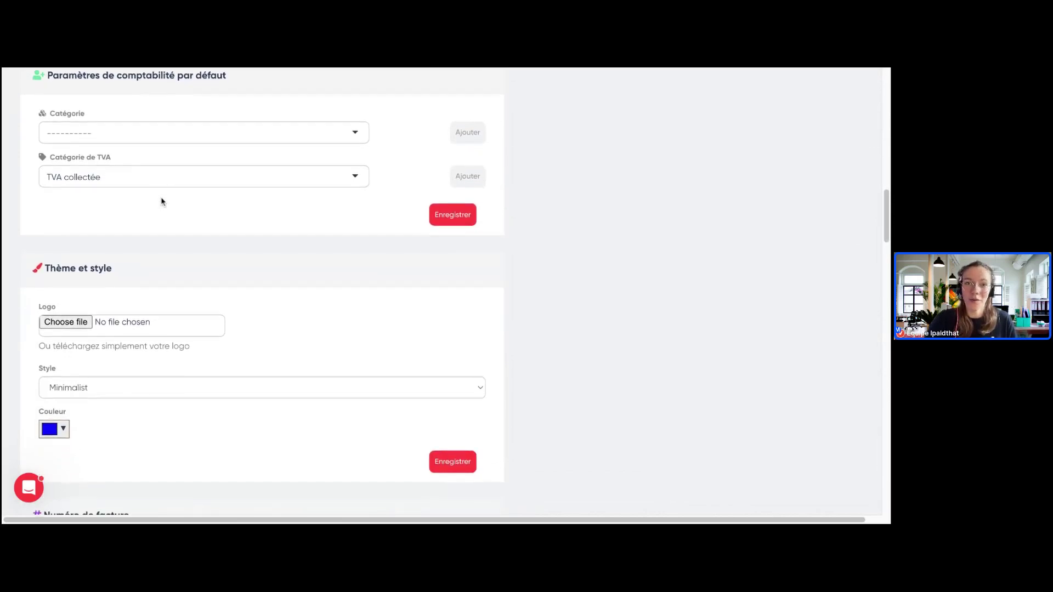
scroll(161, 203, down, 1)
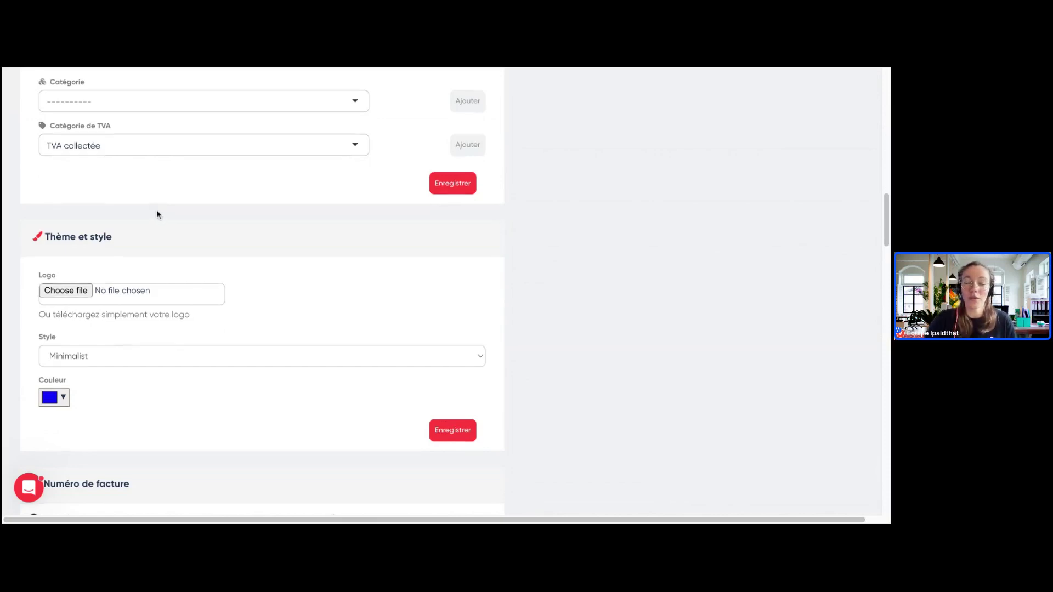
Step: Examine the profile's theme and style options and the dynamic values available for invoice numbering
scroll(156, 211, down, 1)
scroll(157, 212, down, 3)
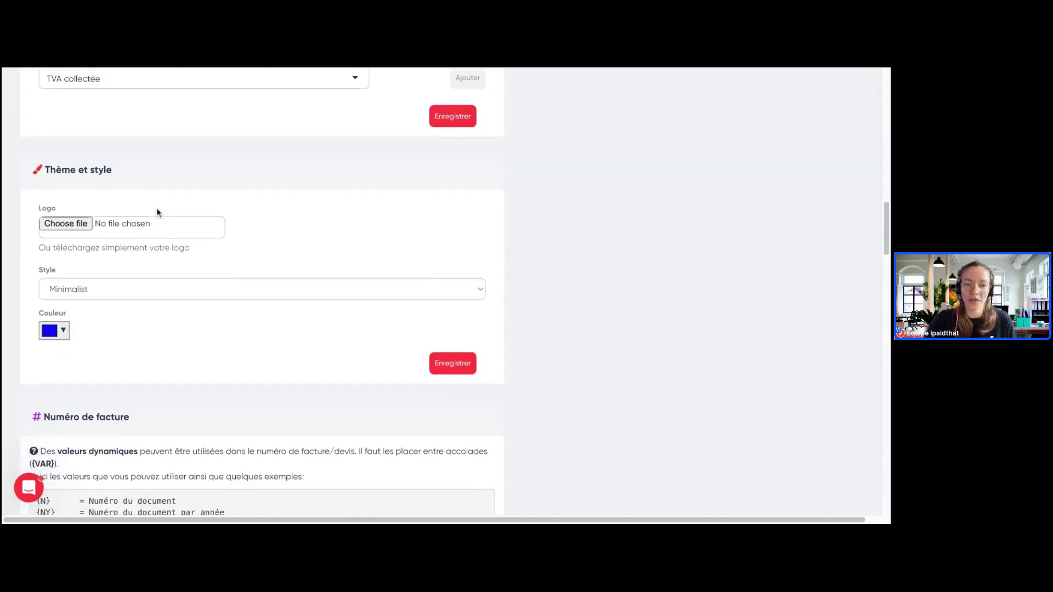
scroll(158, 211, down, 2)
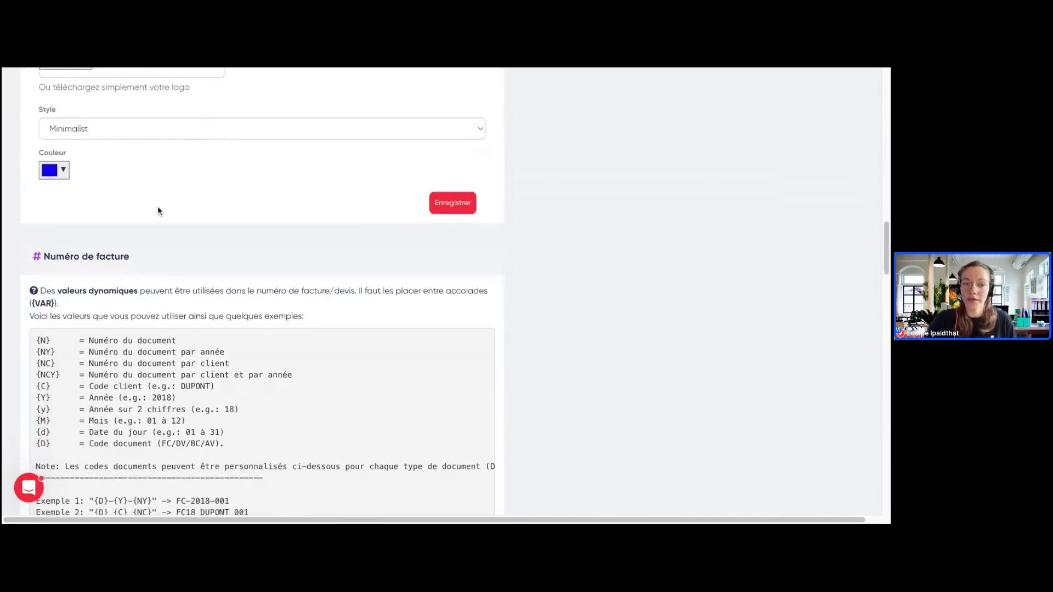
drag(155, 212, 141, 210)
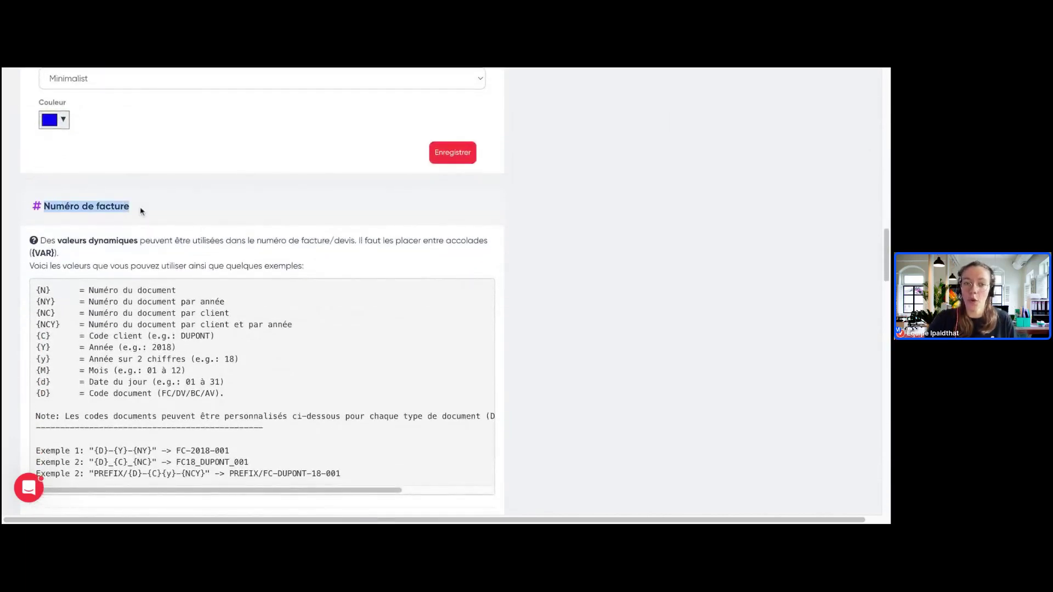
scroll(168, 203, down, 1)
scroll(168, 201, down, 1)
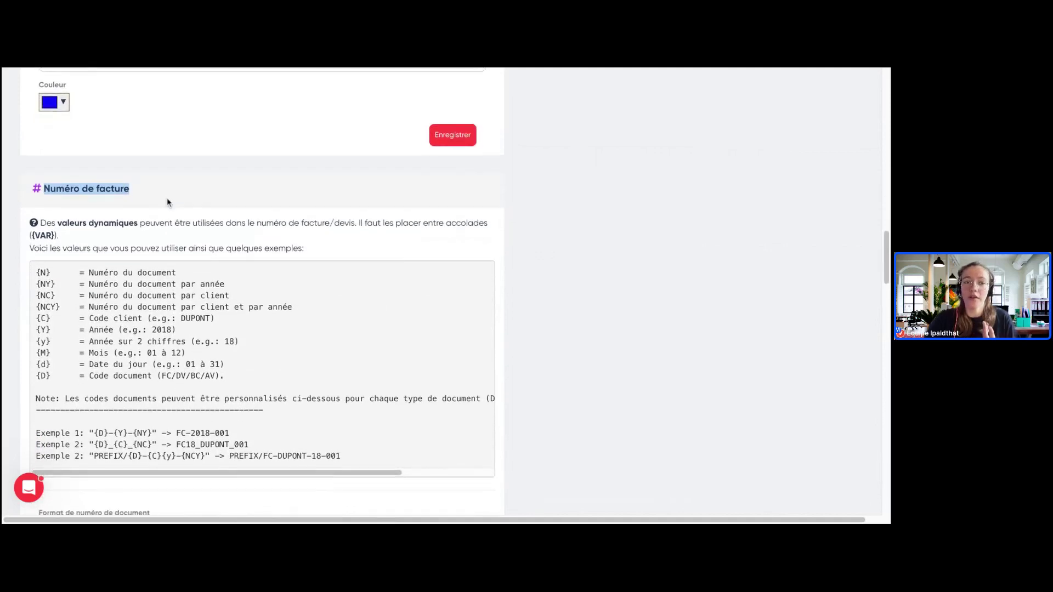
scroll(167, 202, down, 3)
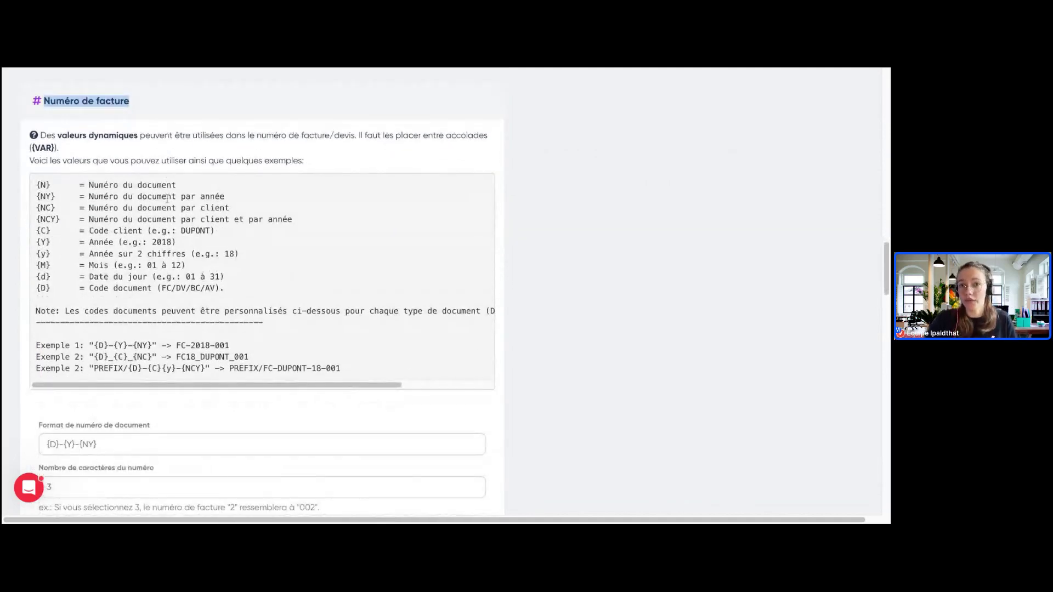
scroll(166, 199, down, 2)
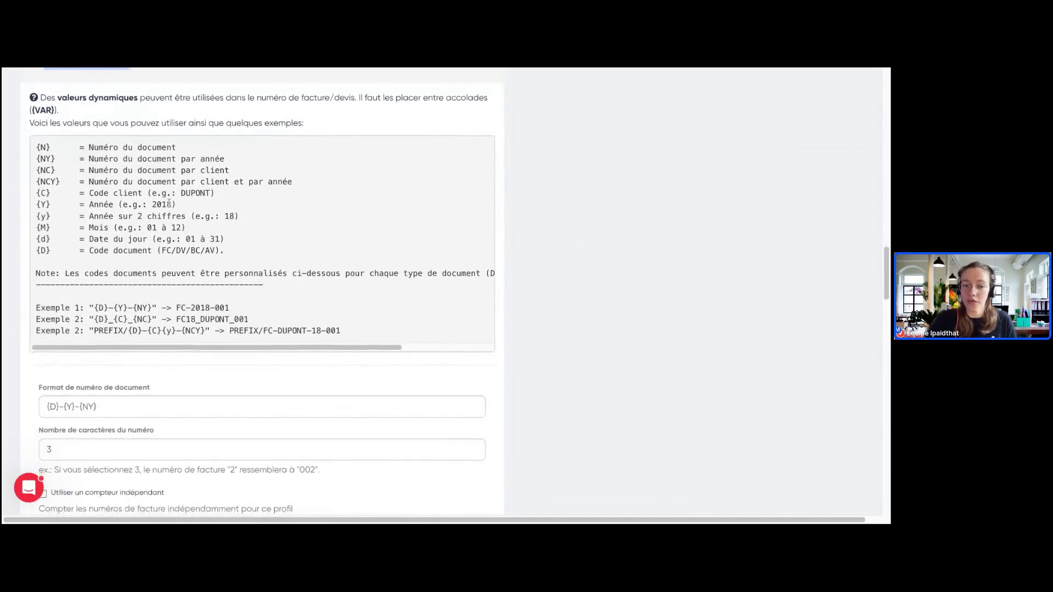
scroll(169, 204, down, 2)
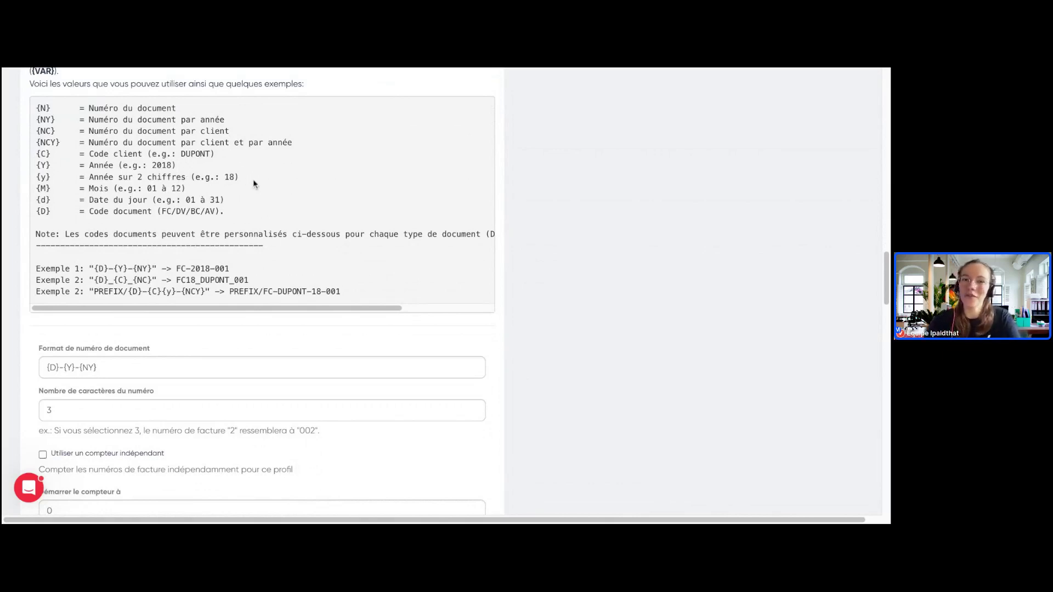
Step: Review the profile's document number format, counter, document type codes and payment terms
scroll(277, 170, down, 8)
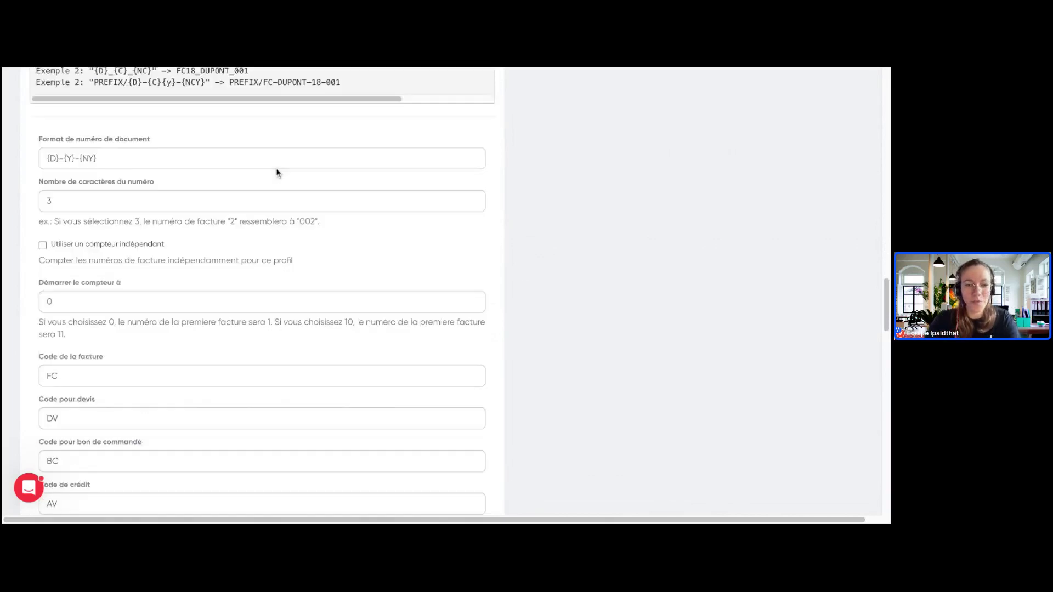
scroll(277, 172, down, 4)
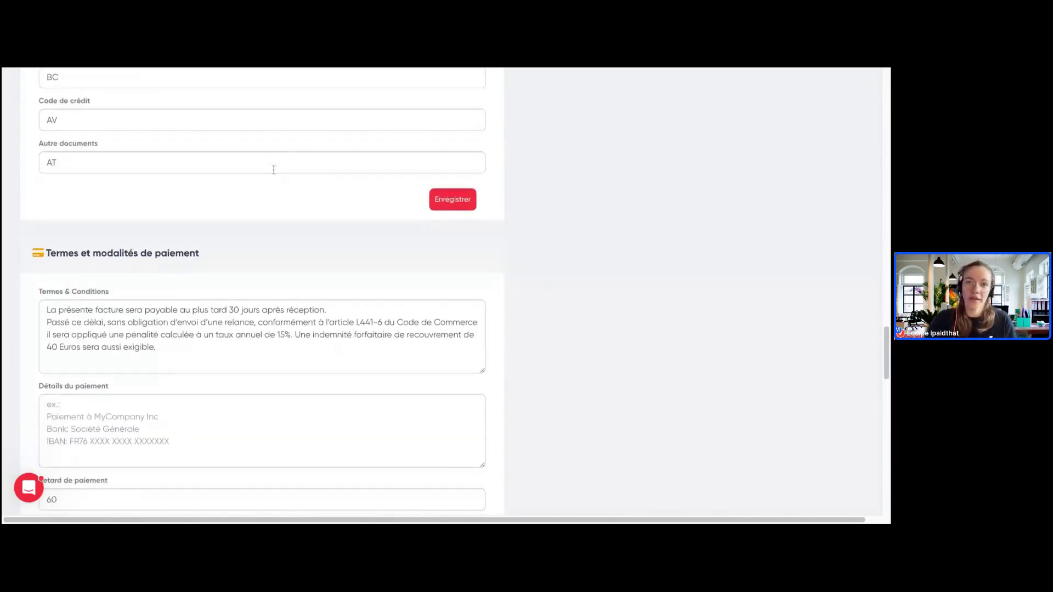
scroll(273, 173, down, 1)
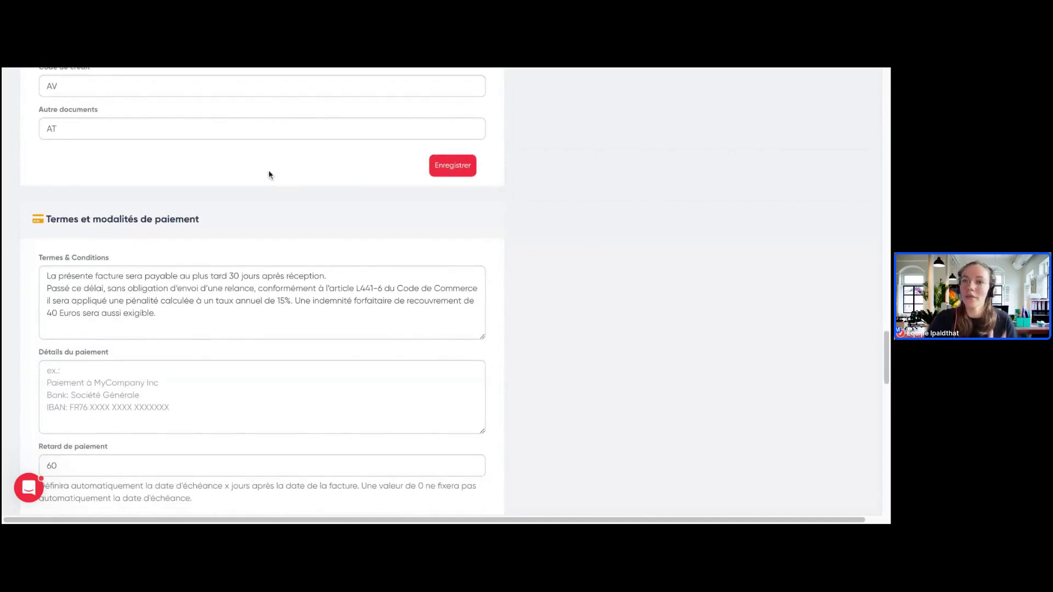
Step: Leave the profile settings and open the draft invoice dated 24 March 2023 for Entreprise cliente ABC from the sales documents
scroll(269, 175, up, 12)
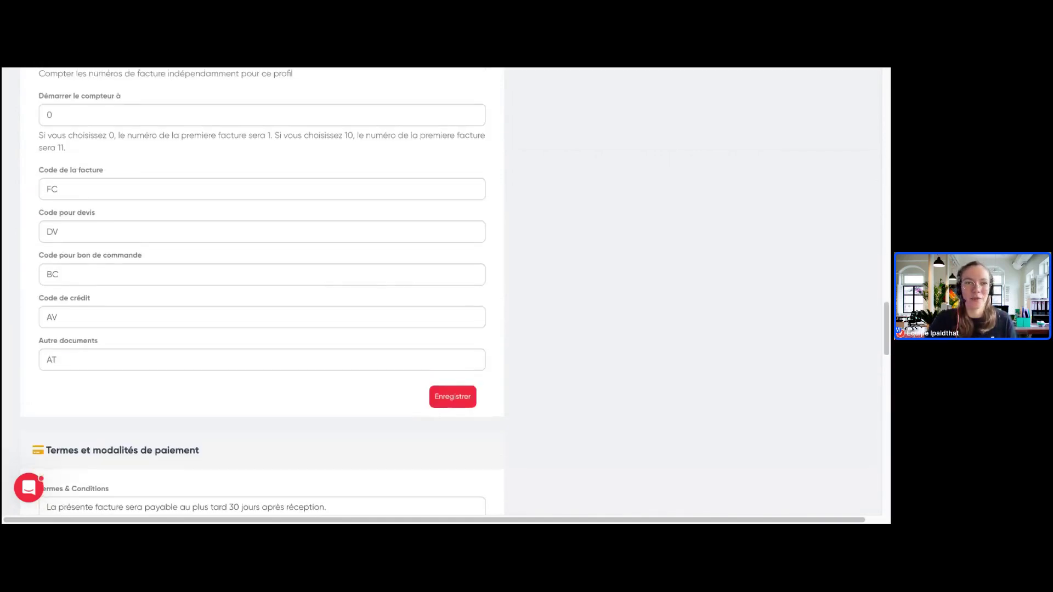
scroll(262, 291, up, 15)
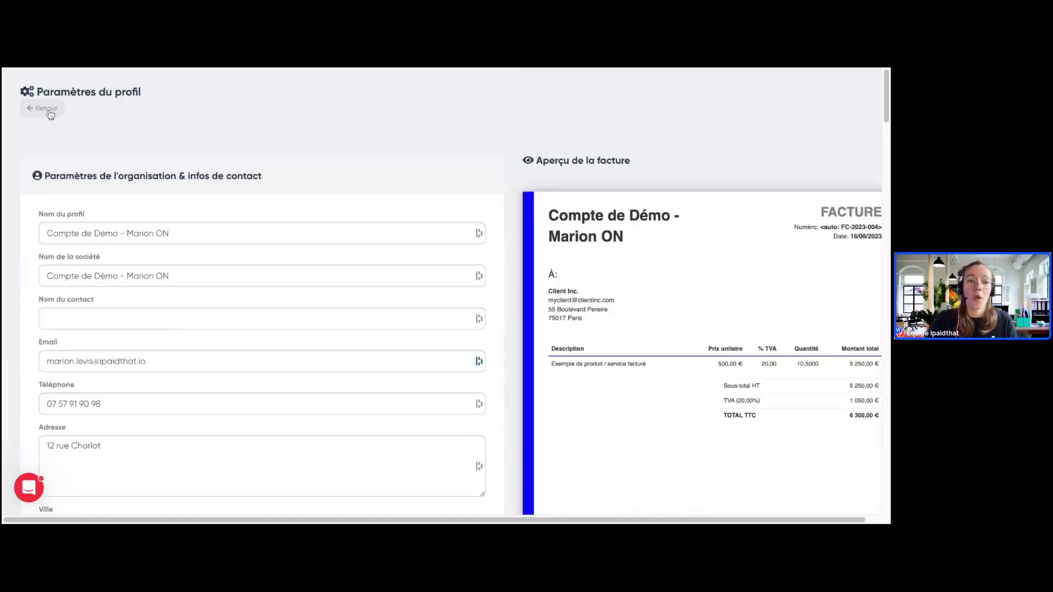
click(50, 113)
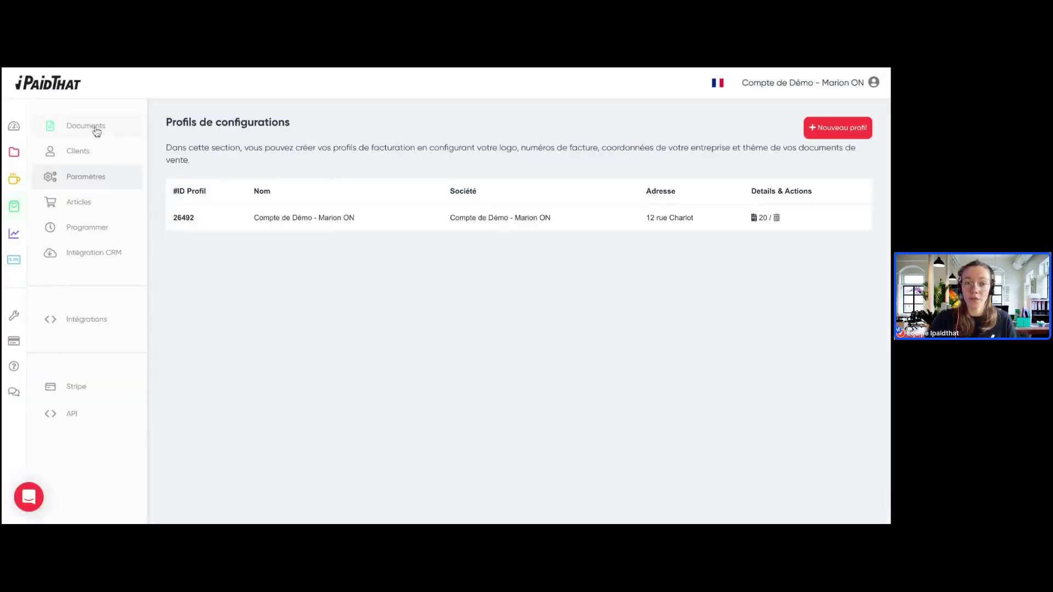
click(96, 130)
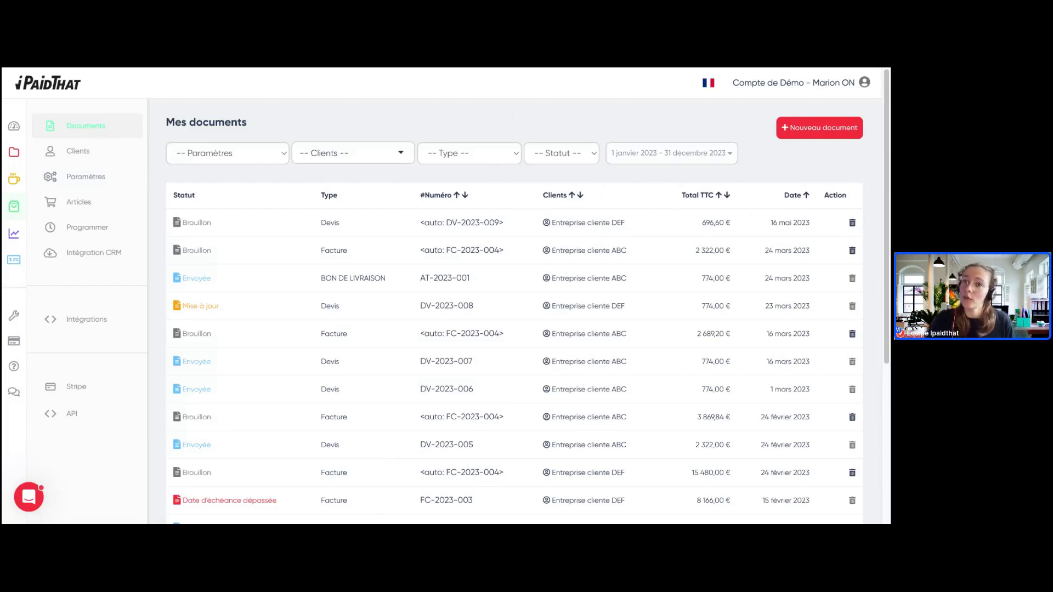
click(360, 253)
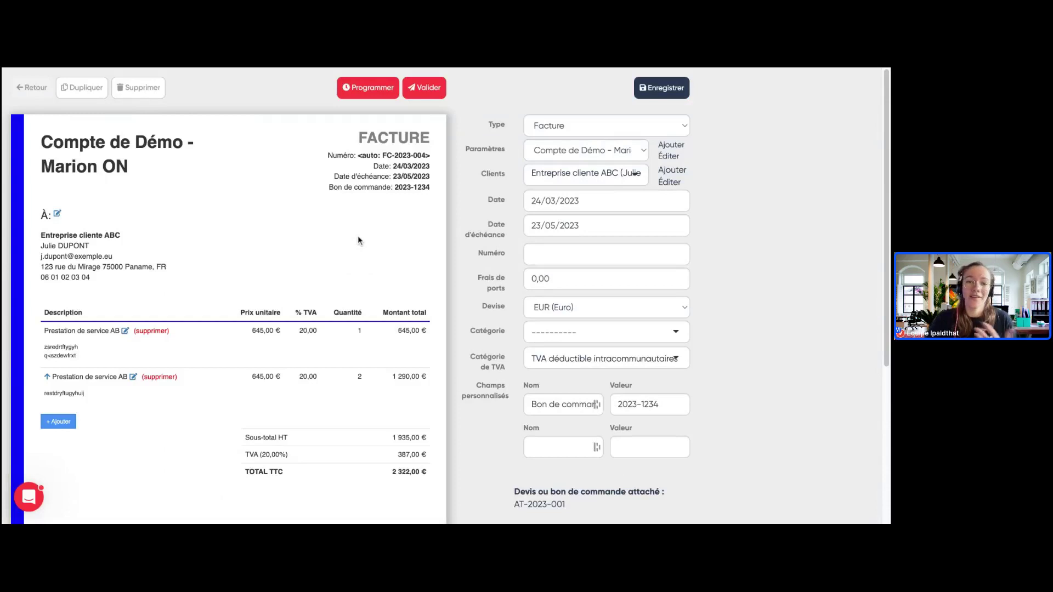
Step: Try a new invoice line for Prestation de service AB with "fghjk" as additional info, and close it without saving
scroll(351, 244, down, 1)
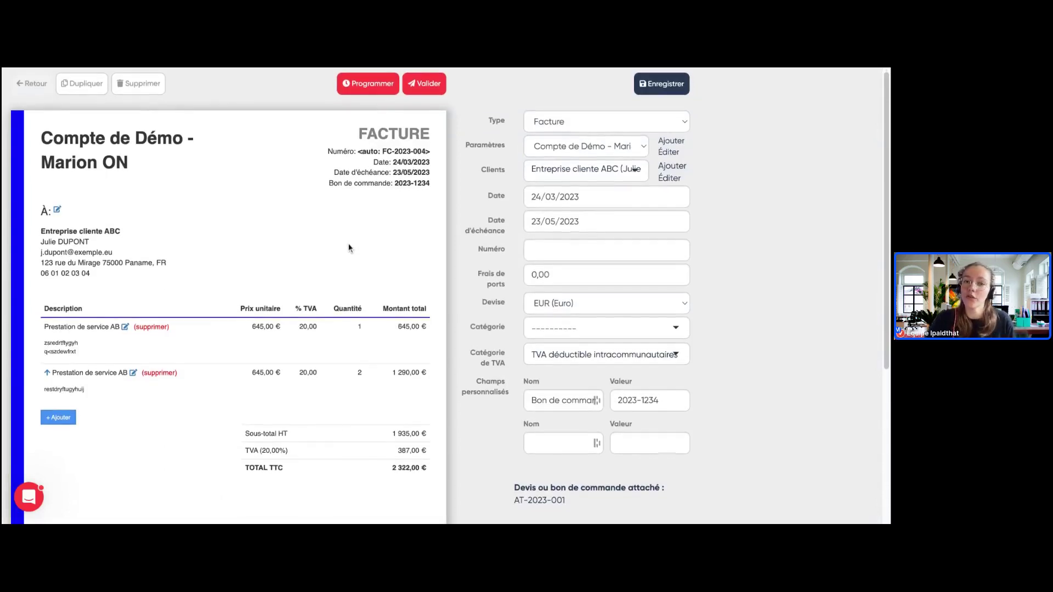
scroll(349, 247, down, 2)
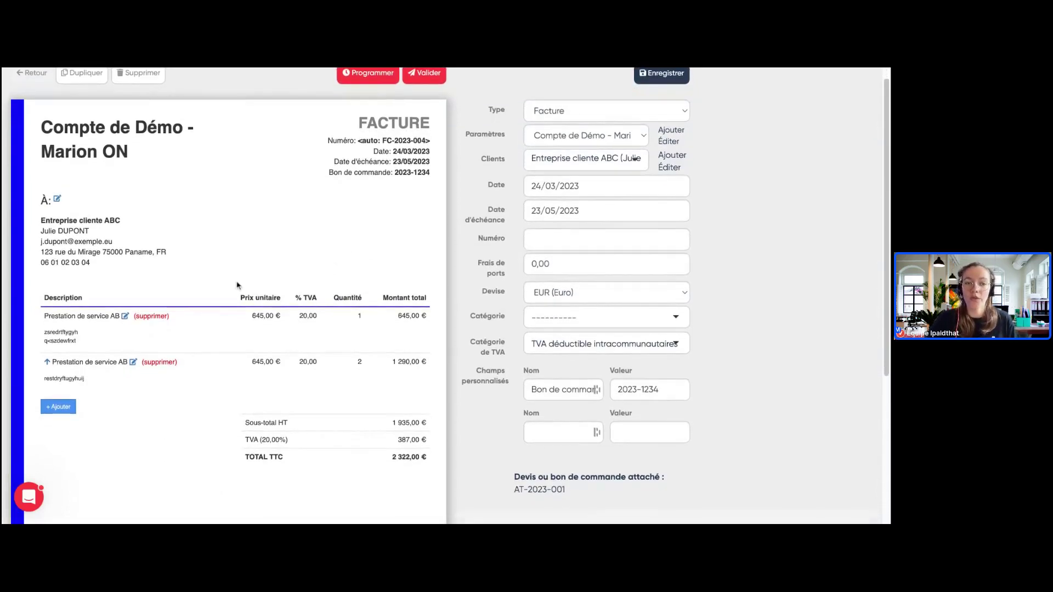
click(72, 409)
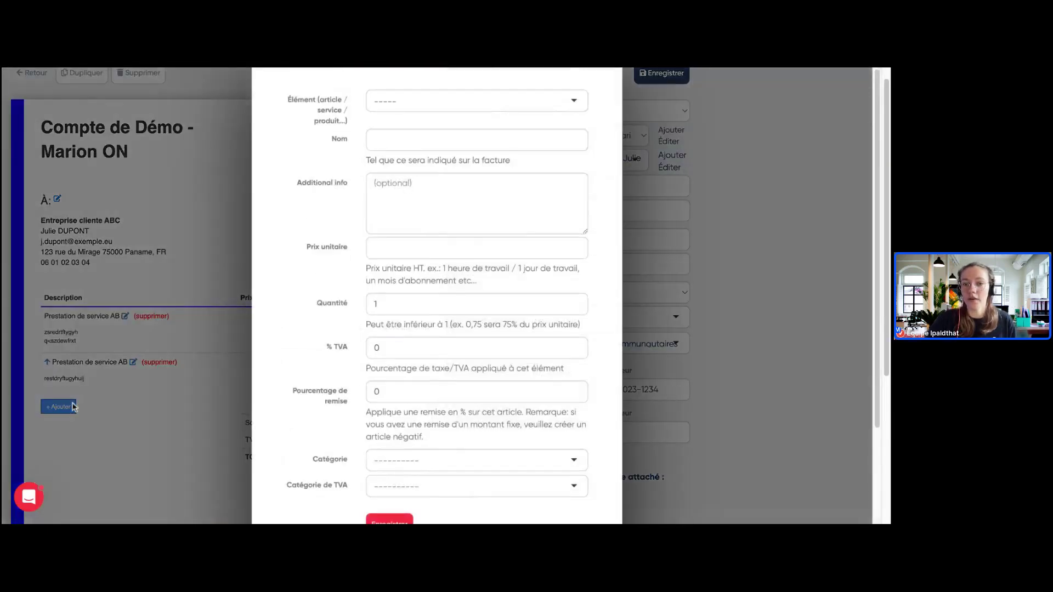
click(439, 120)
click(430, 146)
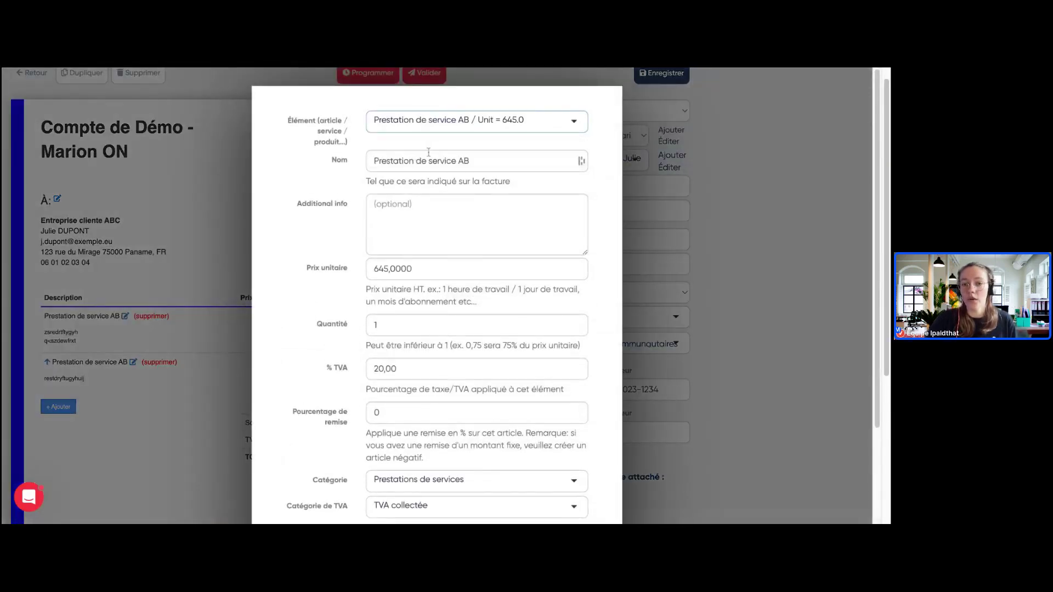
click(418, 204)
text(fghjk)
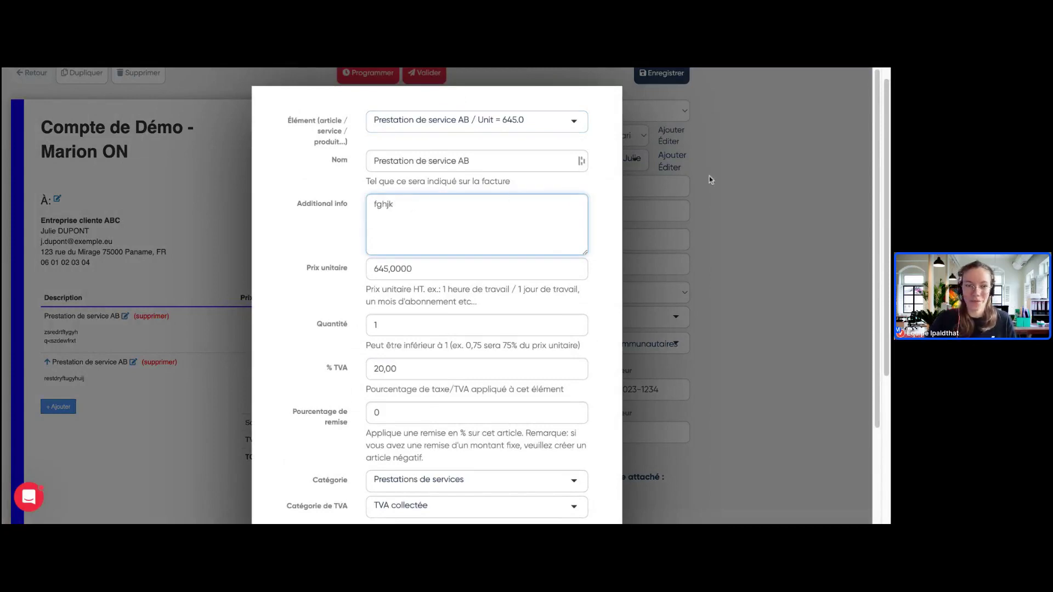
click(735, 177)
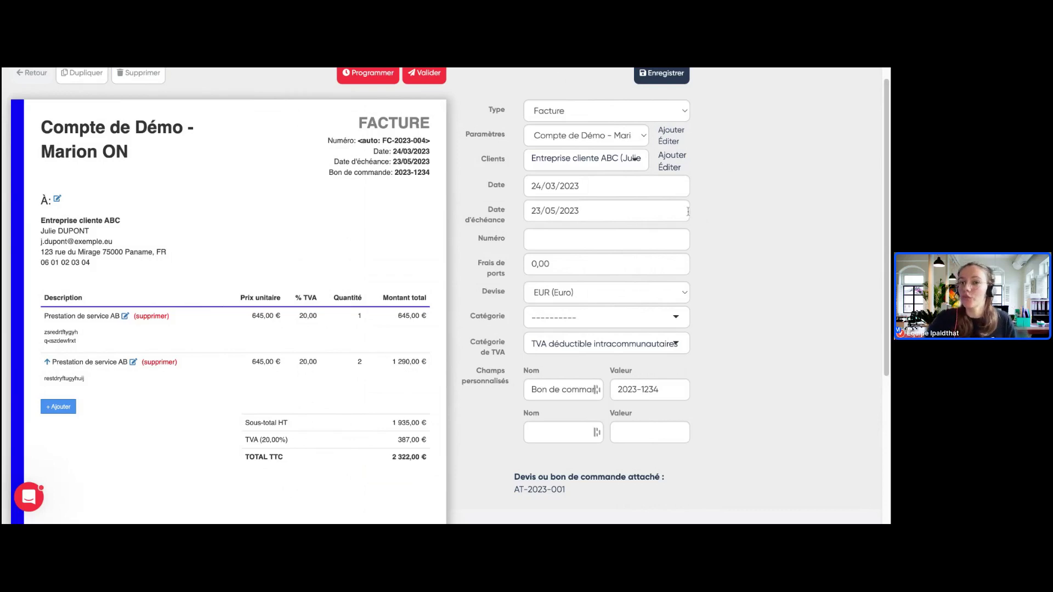
Step: Review the invoice's dates, currency, VAT category, custom fields and attached order document
scroll(688, 211, down, 1)
scroll(687, 212, down, 2)
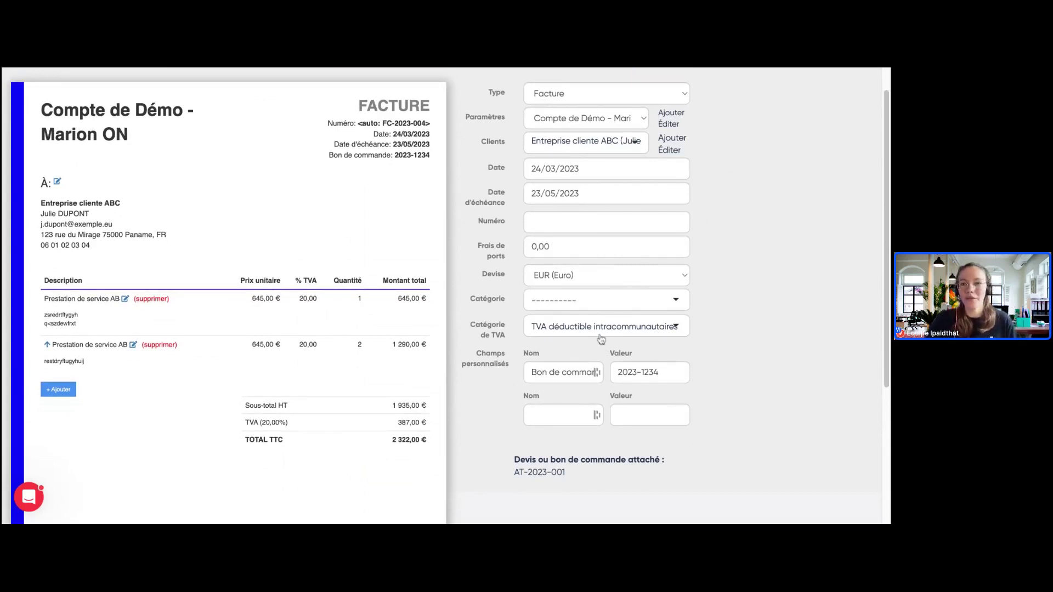
scroll(596, 334, up, 3)
scroll(596, 331, up, 1)
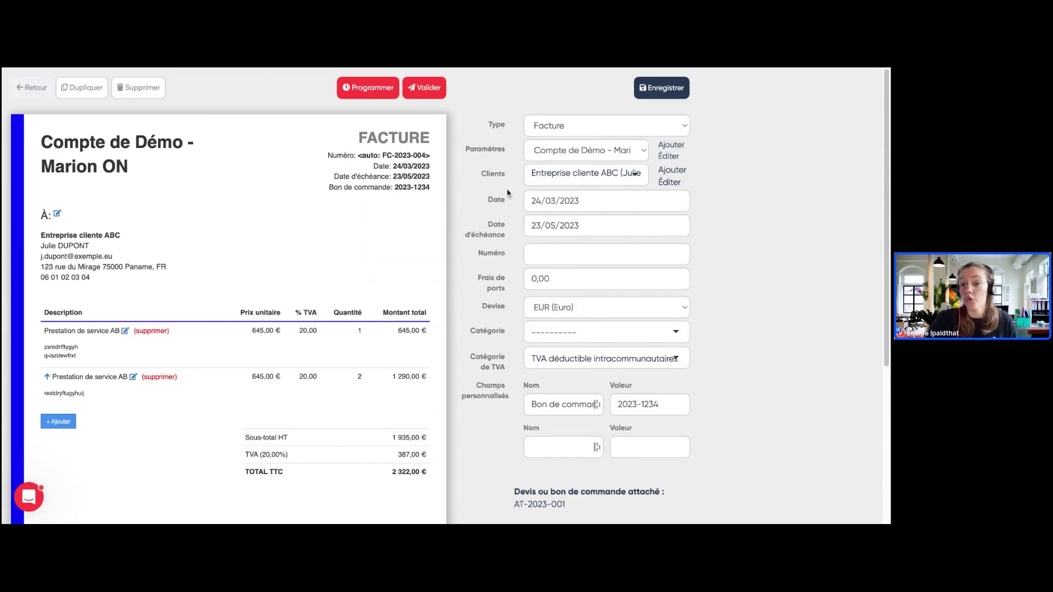
Step: Examine the invoice's validate-and-send options, covering recipients, email subject and message, and the payment collection link, and close them without validating
click(431, 88)
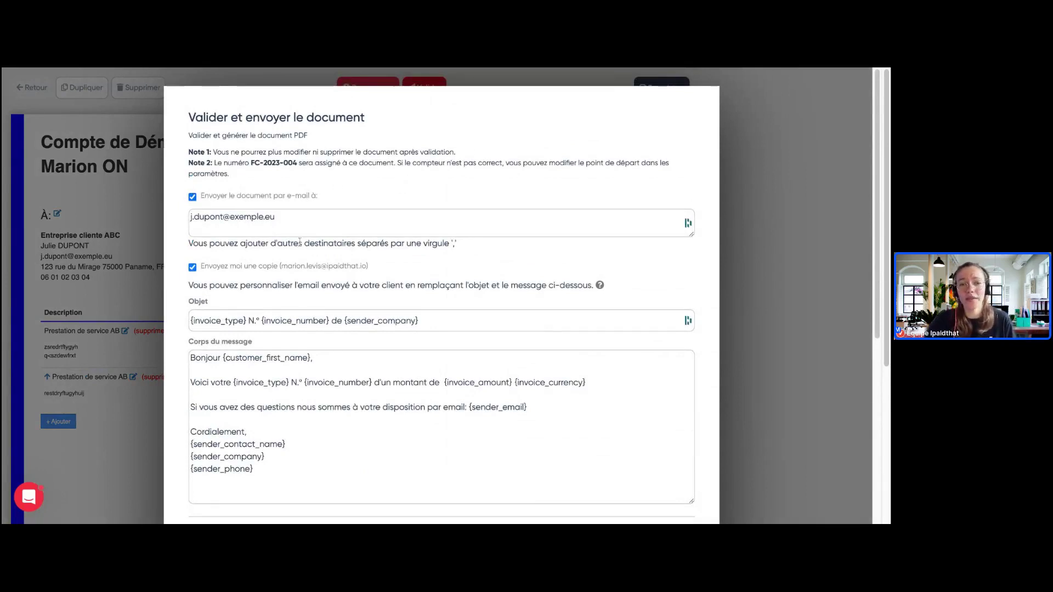
scroll(332, 226, down, 1)
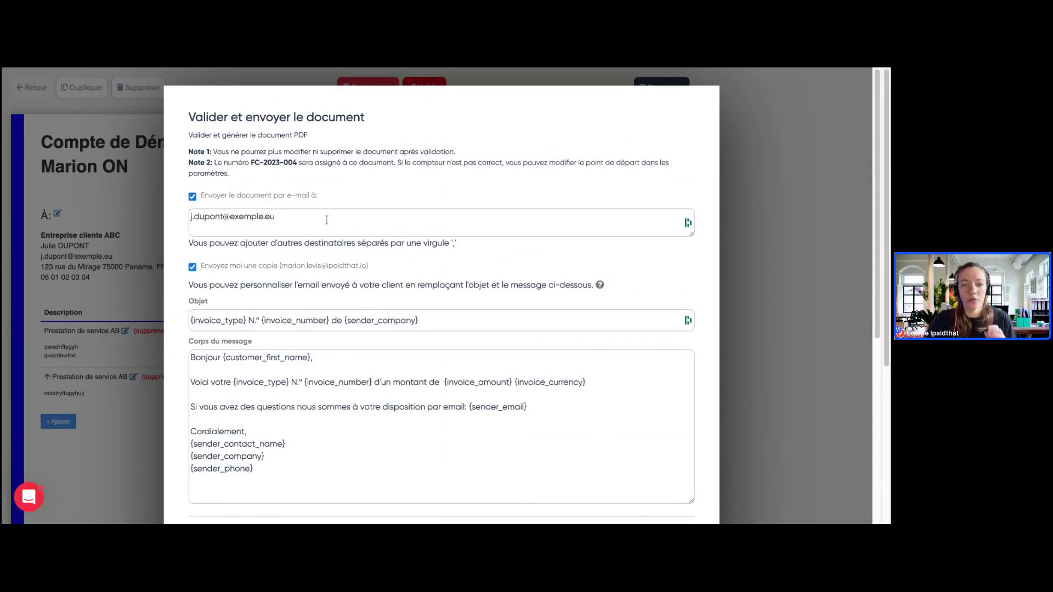
scroll(325, 223, down, 5)
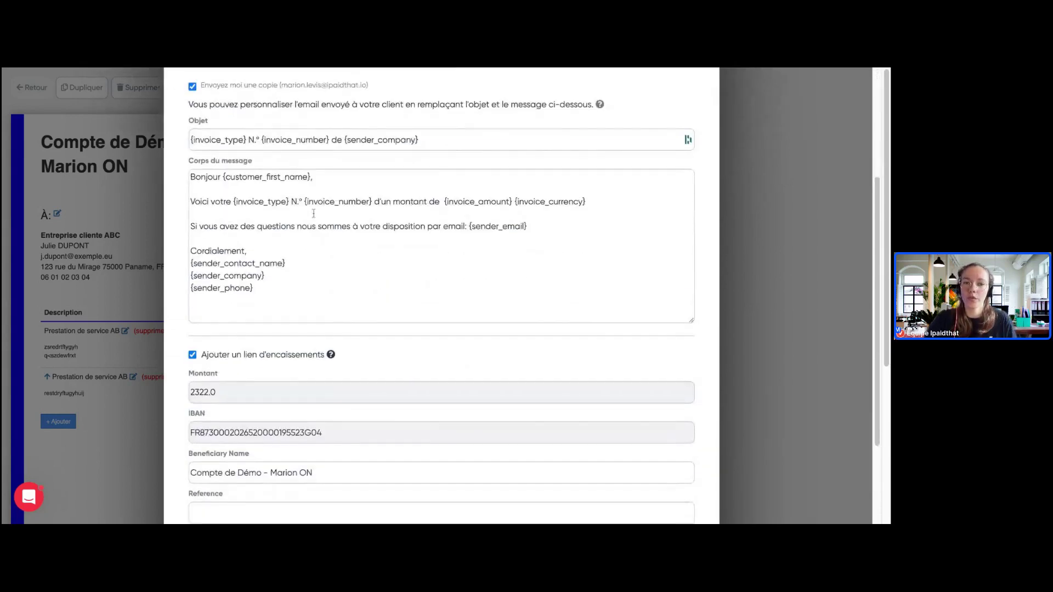
click(308, 214)
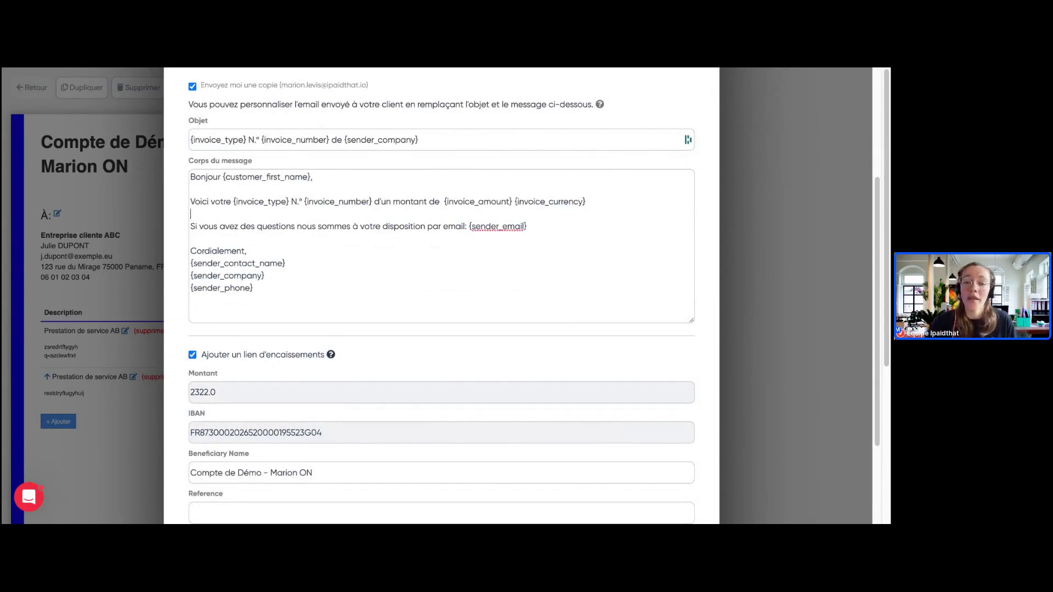
scroll(314, 210, down, 1)
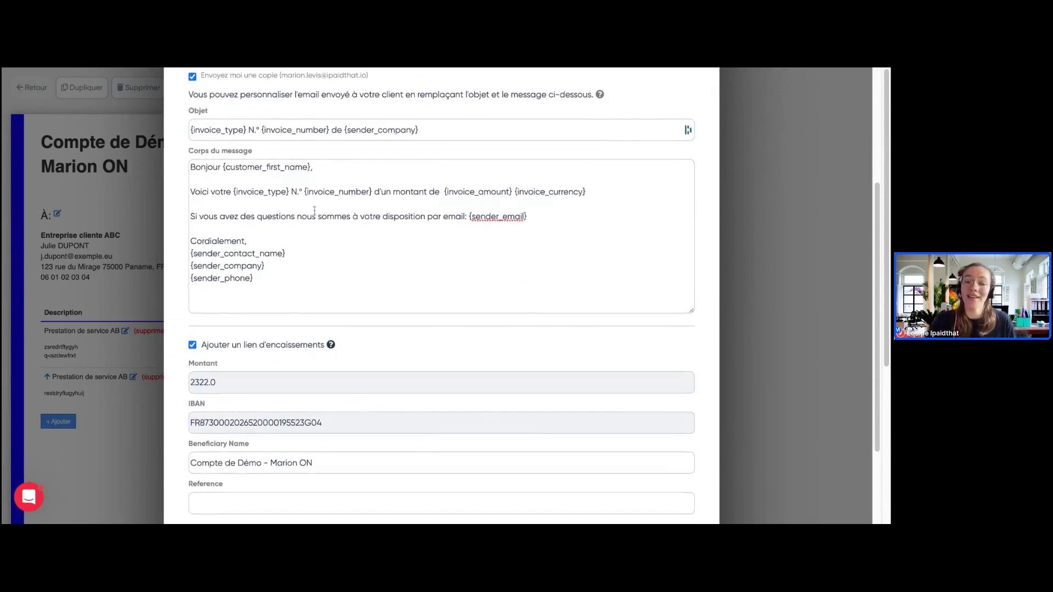
scroll(314, 210, down, 2)
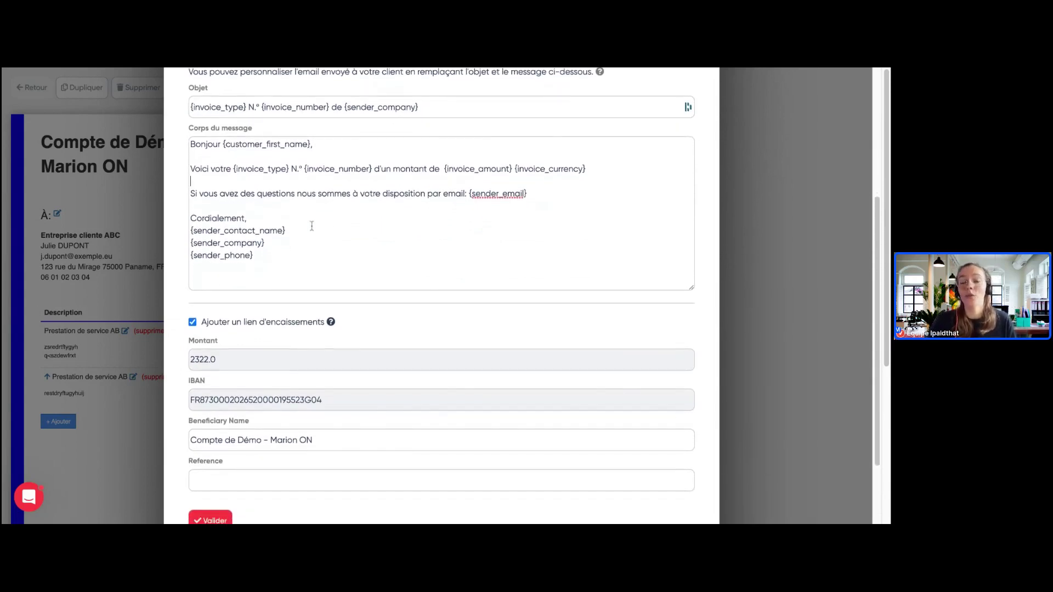
scroll(313, 227, down, 7)
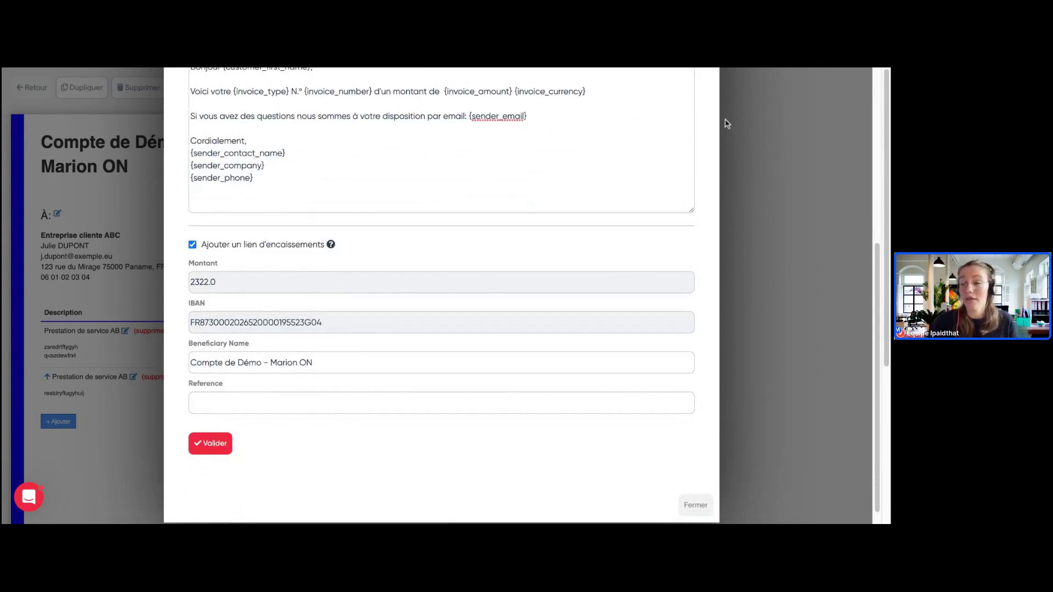
click(769, 141)
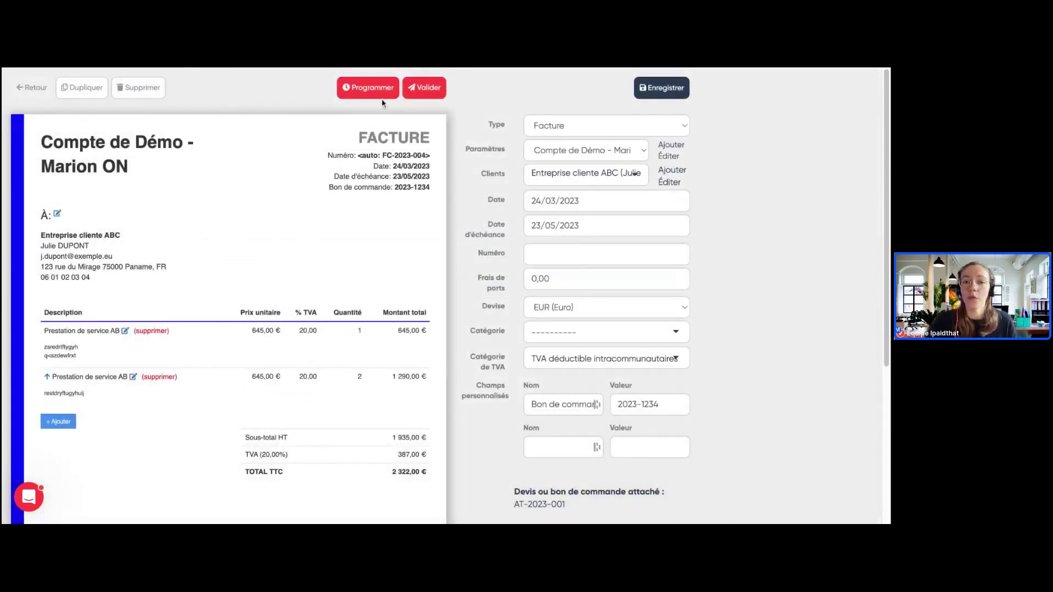
Step: Check the invoice's recurring scheduling options, close them without scheduling, and return to the sales documents list
click(378, 95)
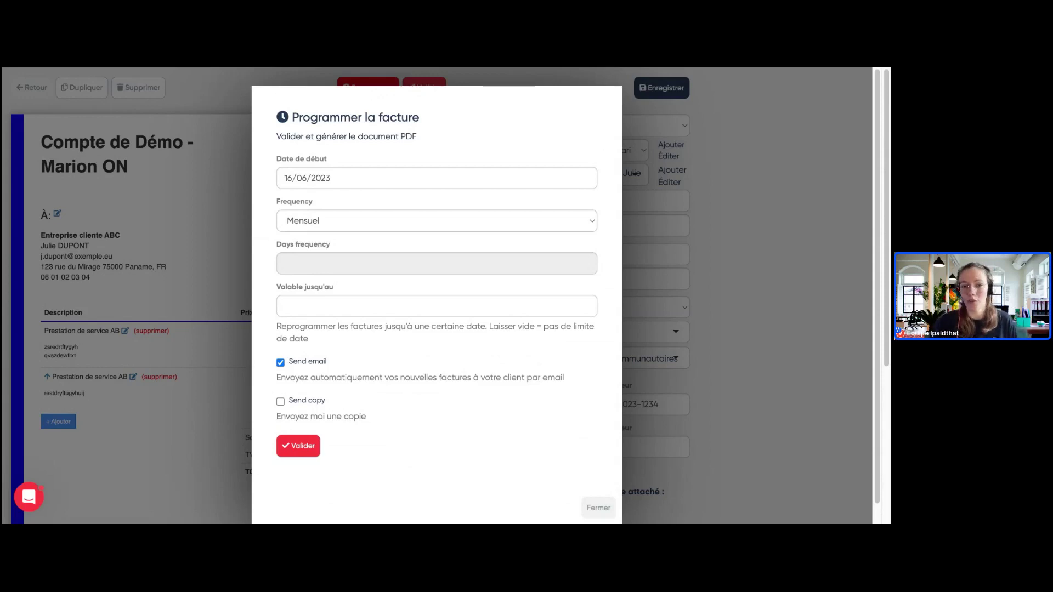
click(230, 107)
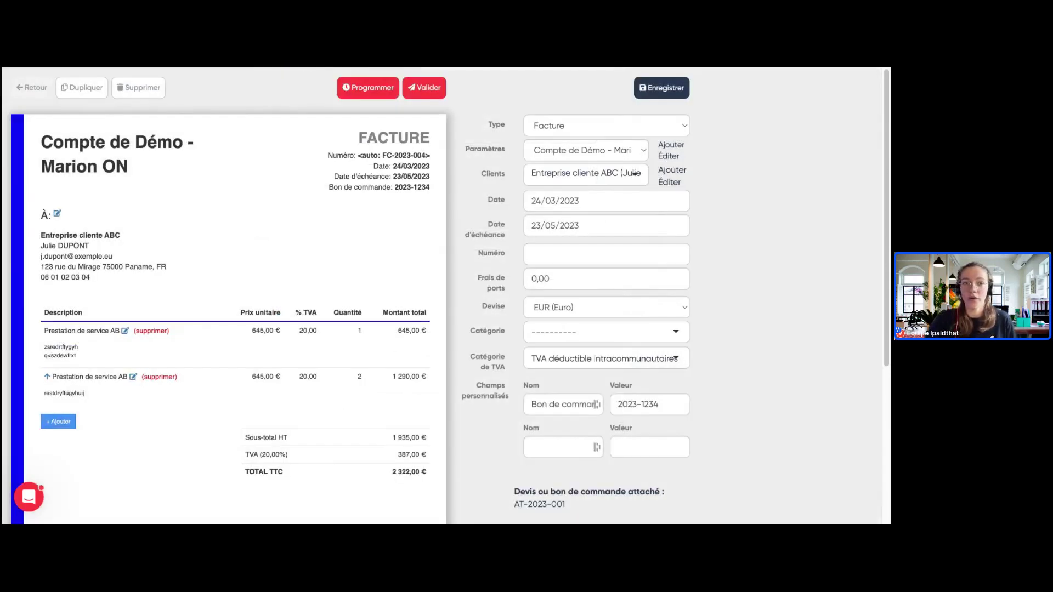
click(44, 94)
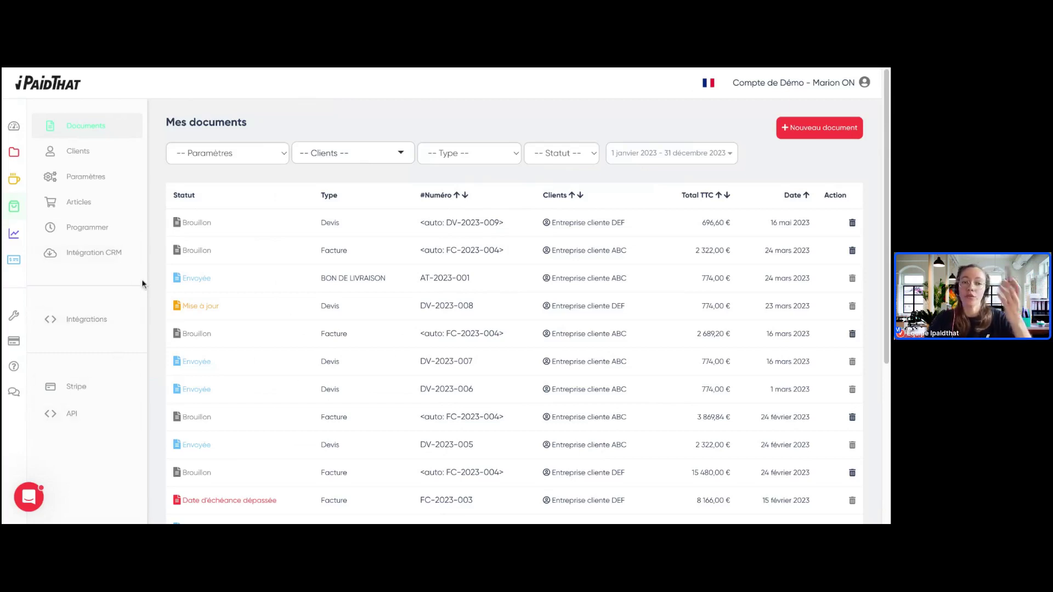
Step: Switch to the Pré-compta module and show its email collectors
mouse_move(30, 158)
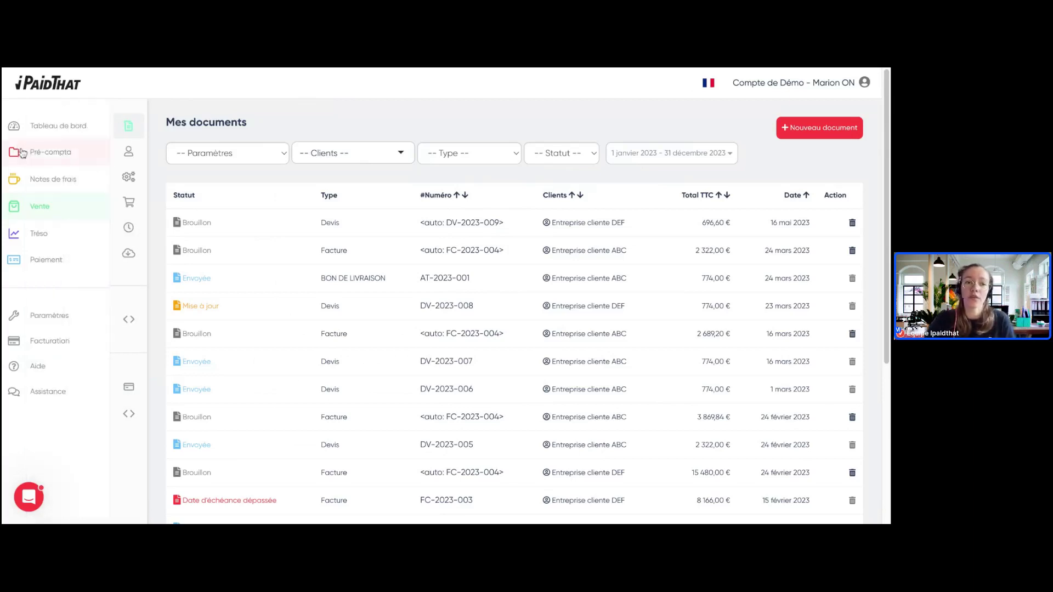
click(36, 156)
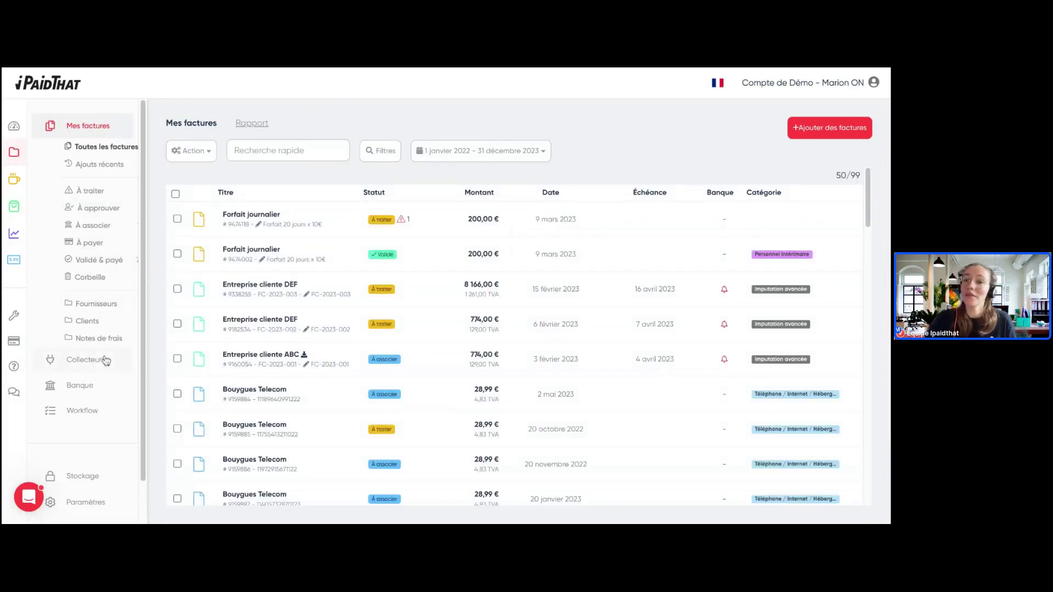
click(106, 361)
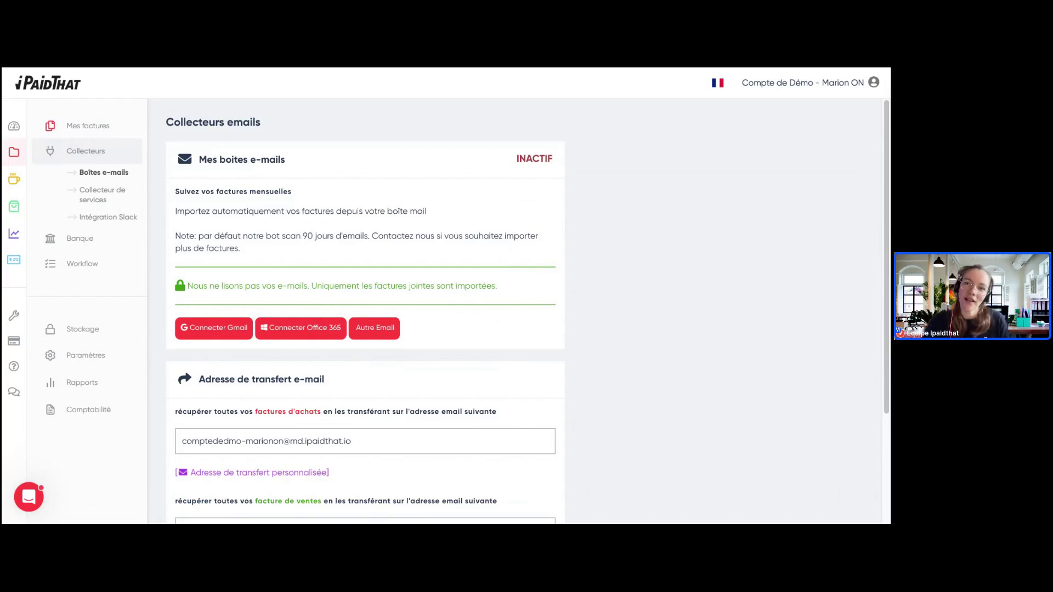
Step: Open the service collectors and browse the catalogue of available supplier services
click(125, 196)
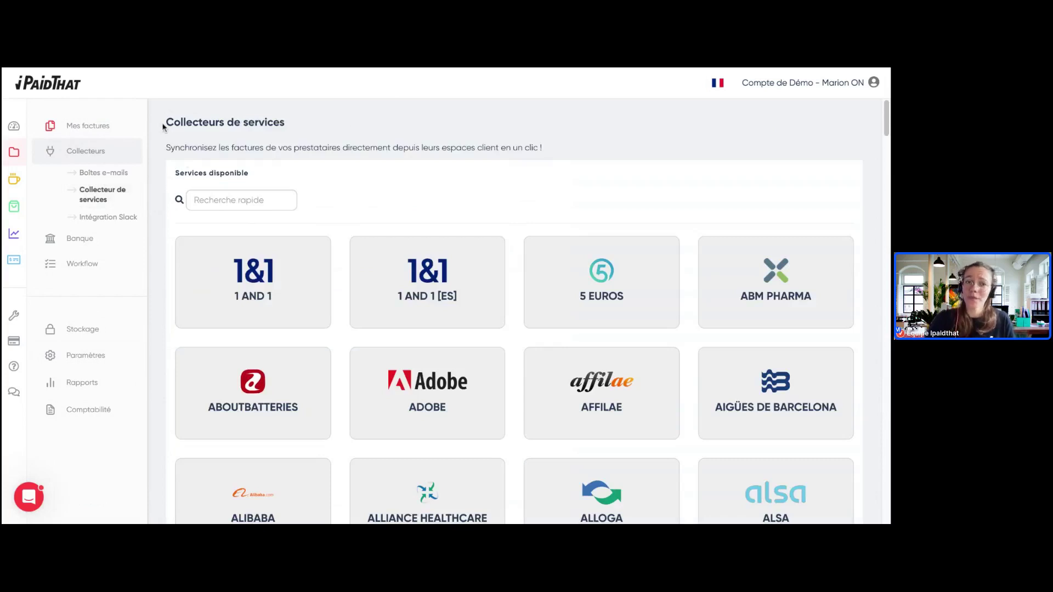
drag(163, 126, 296, 127)
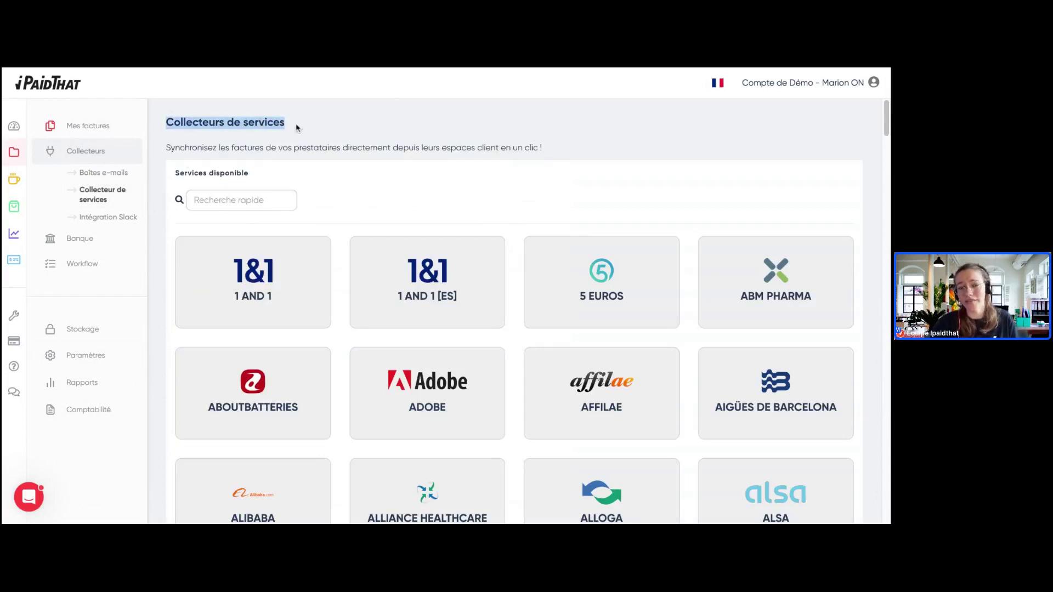
click(316, 146)
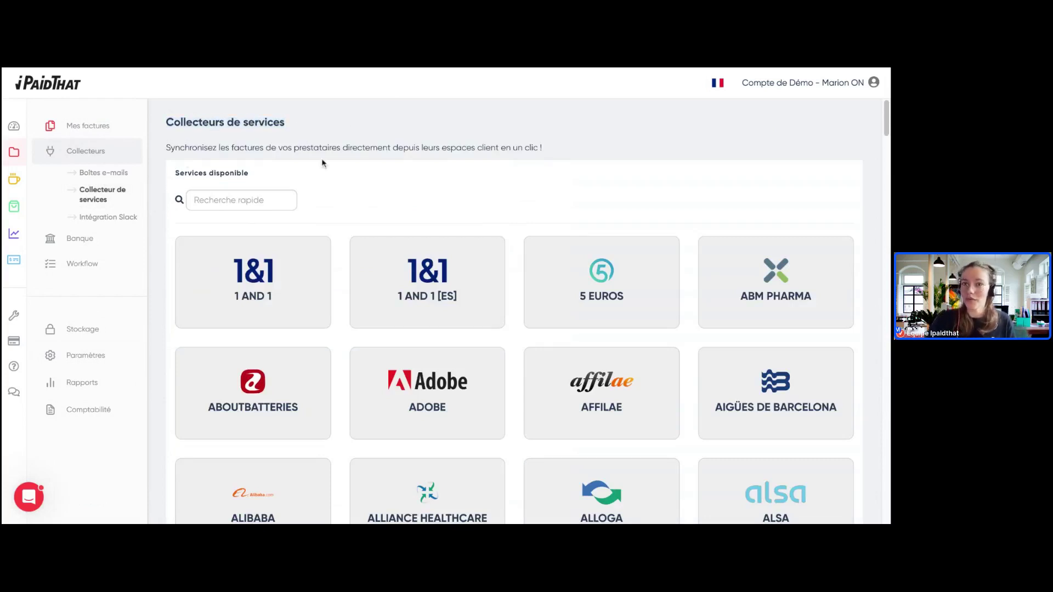
scroll(325, 156, down, 1)
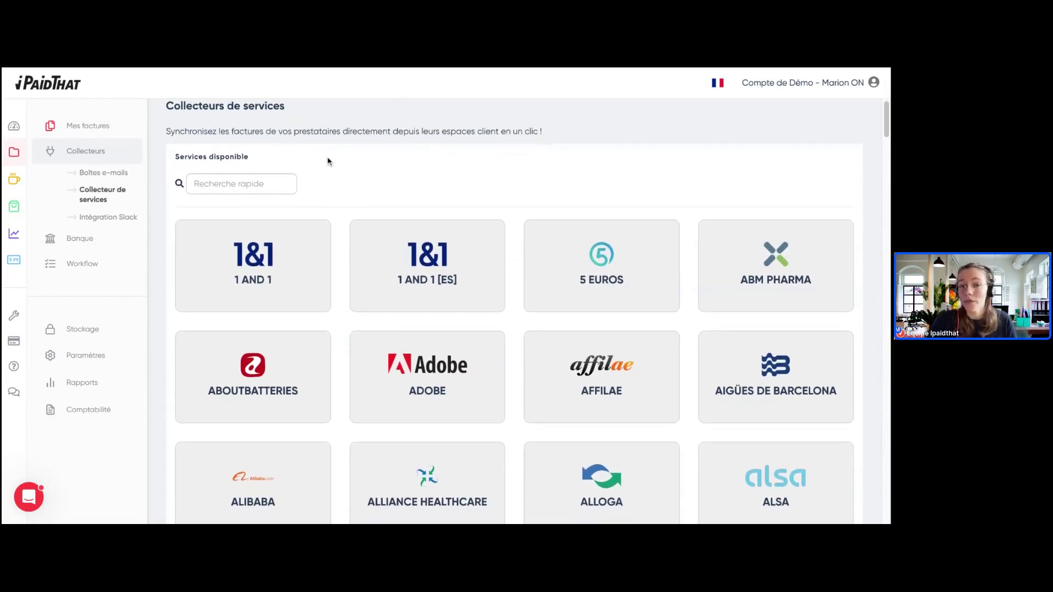
scroll(329, 161, down, 3)
scroll(332, 161, down, 3)
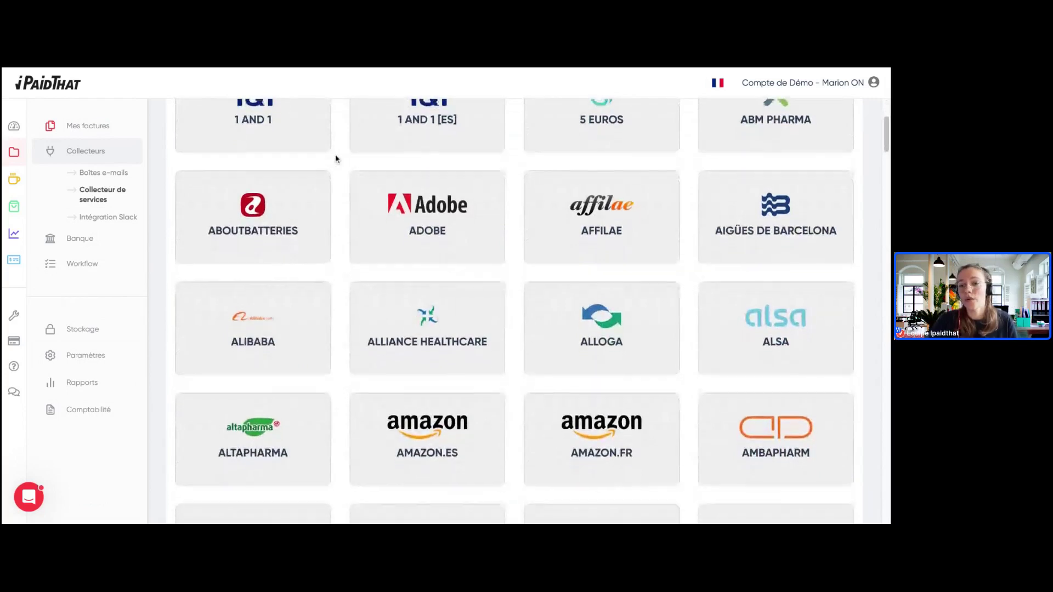
scroll(340, 158, down, 5)
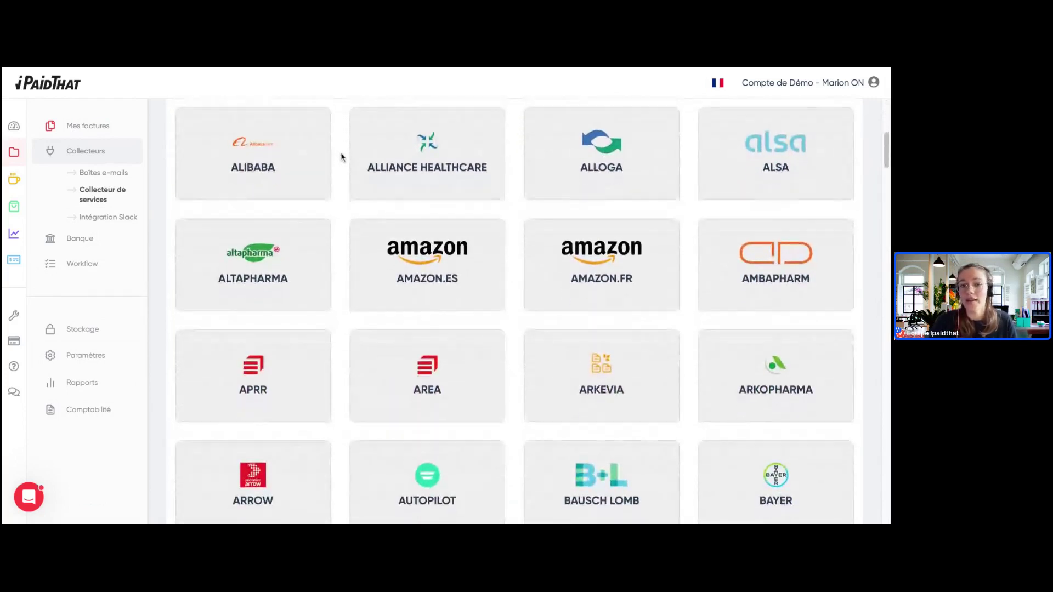
scroll(342, 158, down, 2)
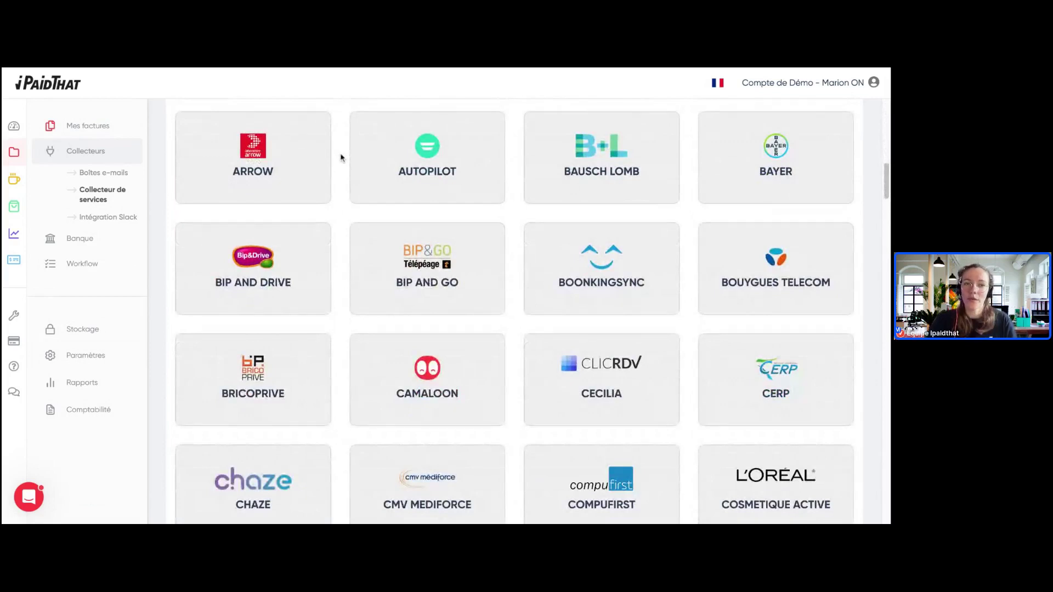
scroll(340, 156, down, 1)
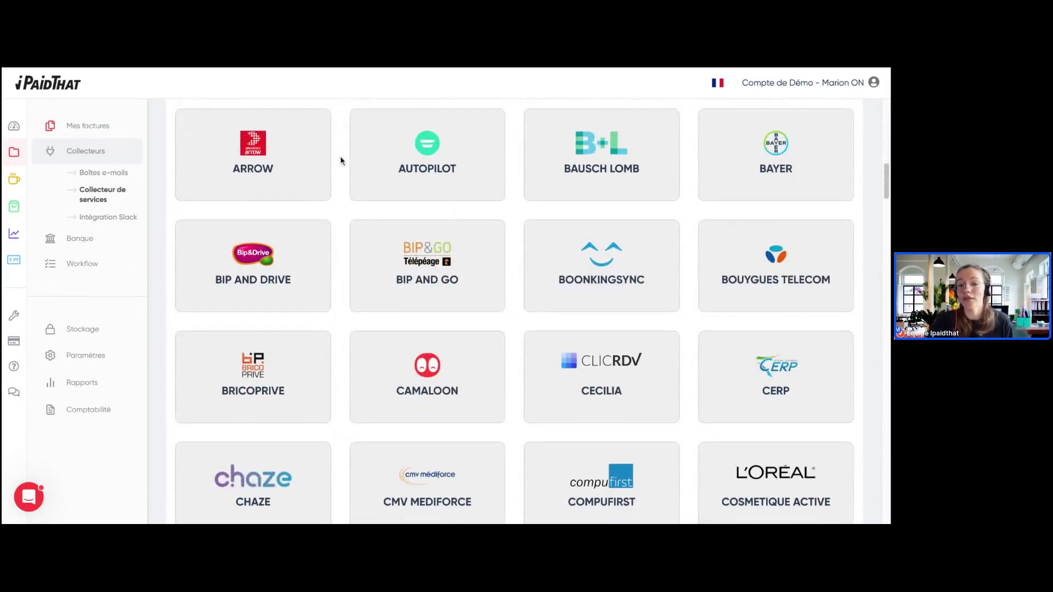
scroll(341, 161, down, 2)
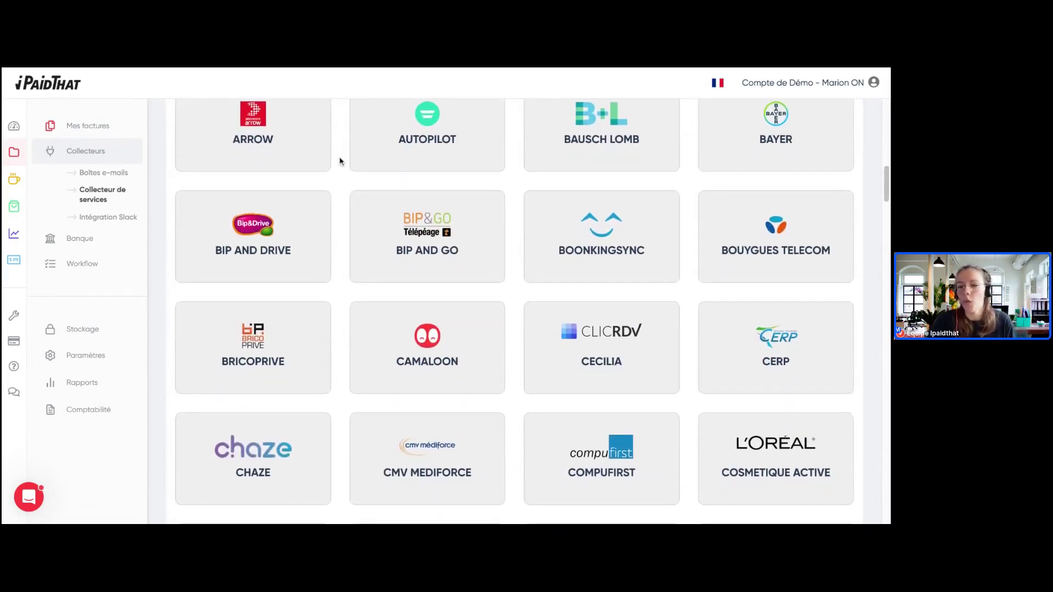
scroll(340, 162, down, 3)
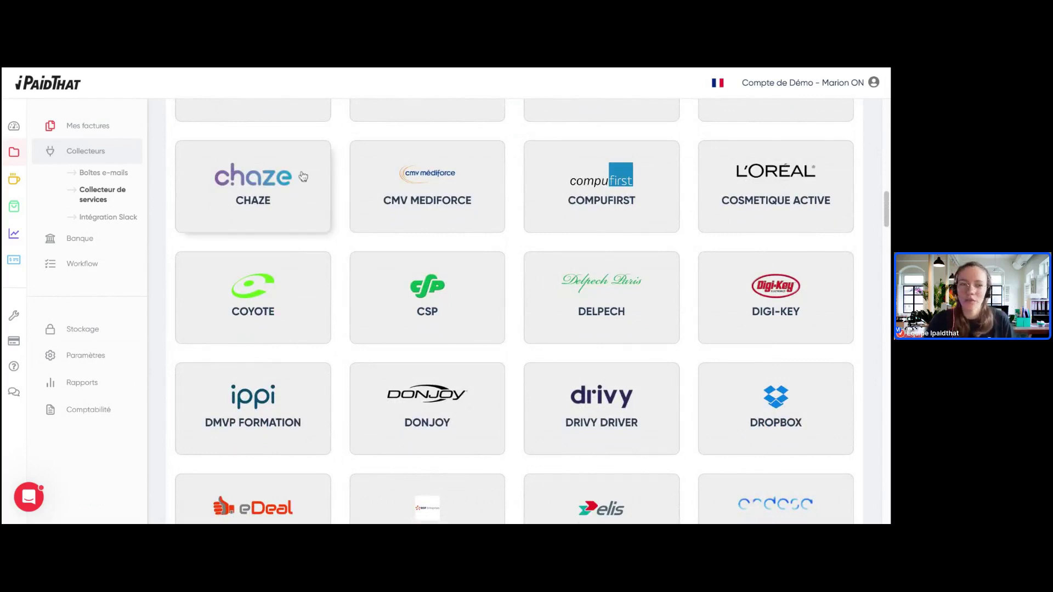
Step: View the Slack bot integration and the employees page of the expense reports module
click(112, 220)
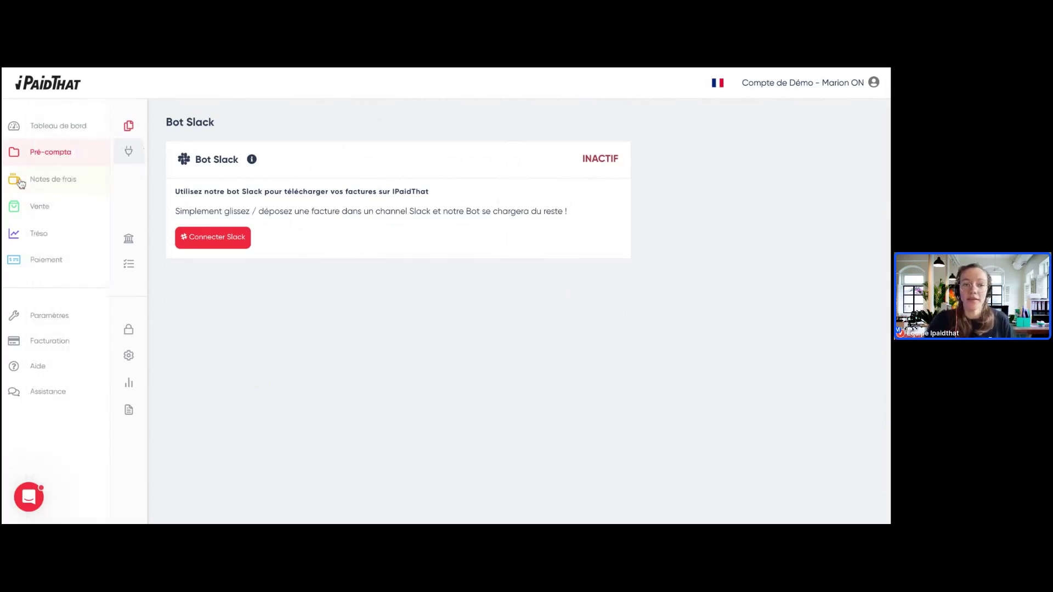
click(29, 182)
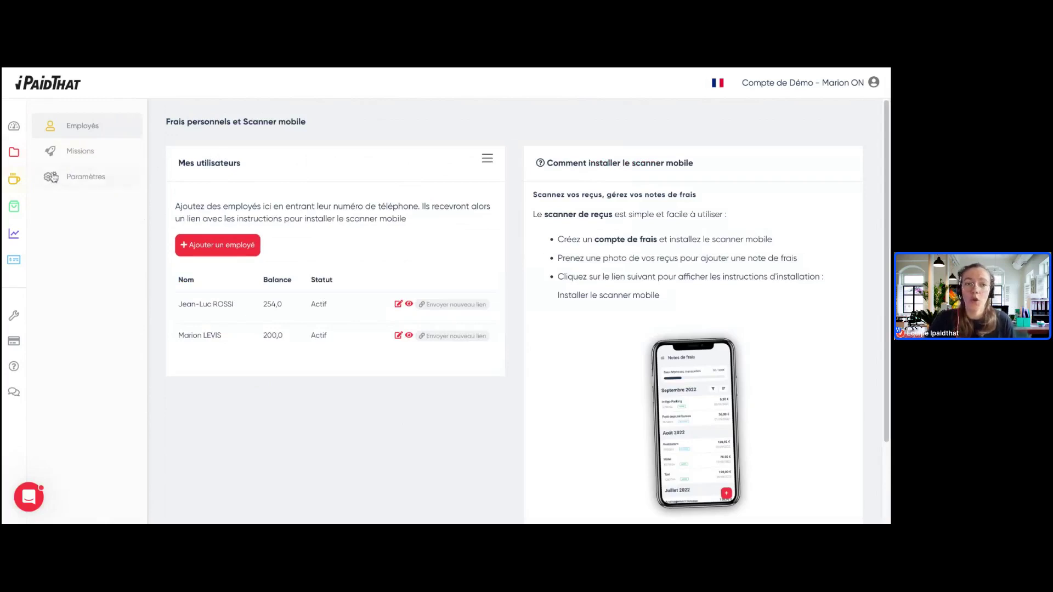
mouse_move(30, 187)
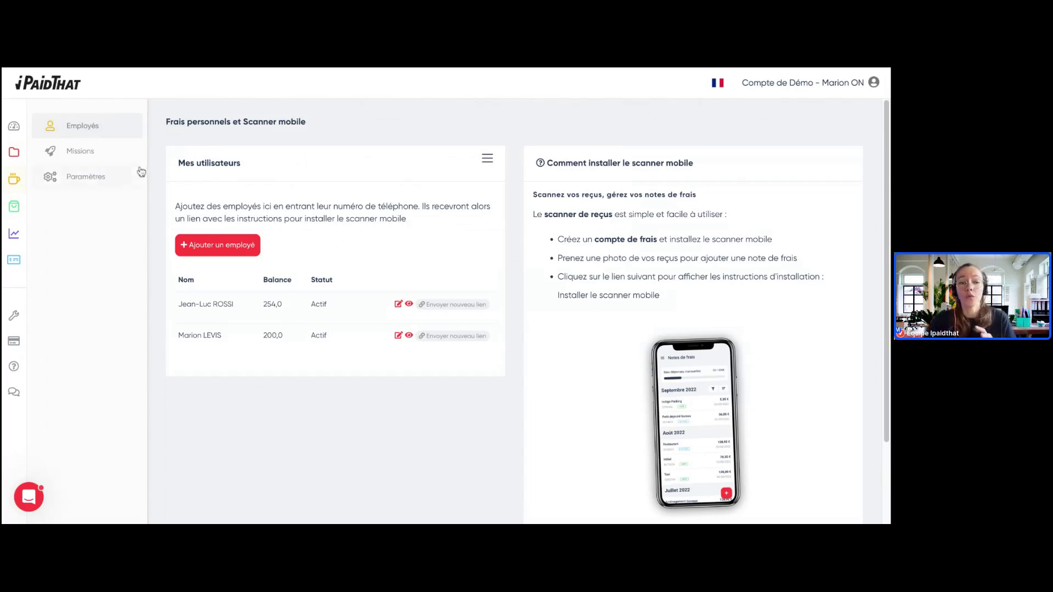
Step: Return to the Pré-compta invoices, view the automatic and manual options for adding invoices, and close them
click(23, 157)
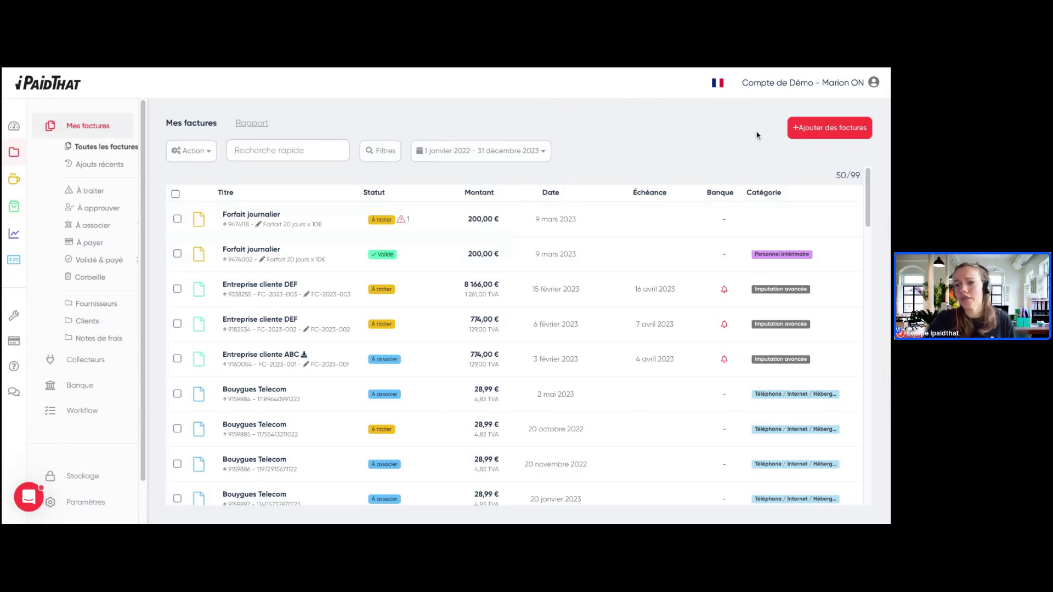
click(814, 131)
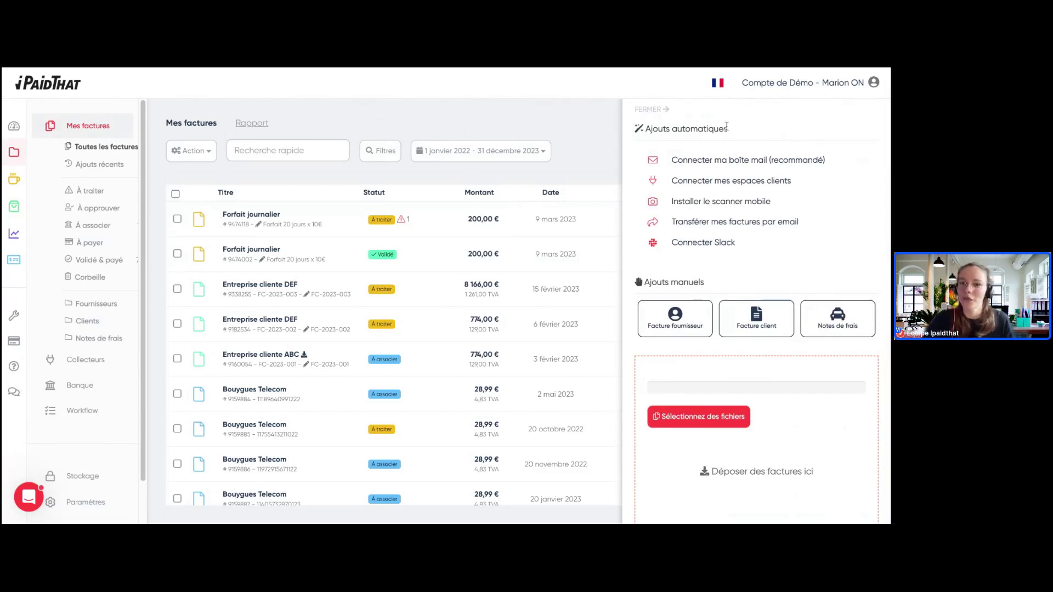
click(652, 109)
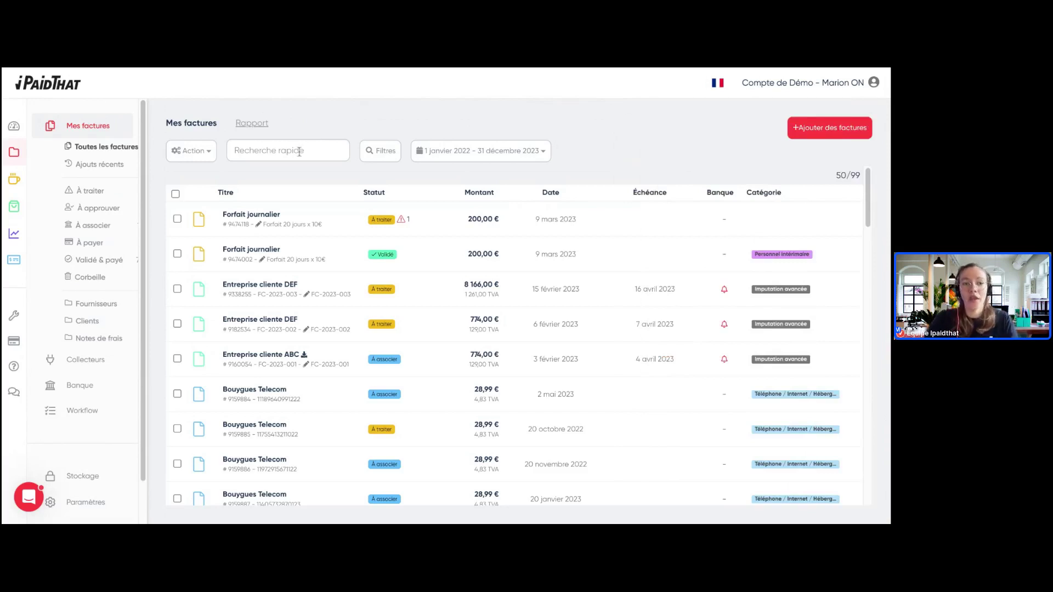
Step: Filter the invoices to those marked À traiter and open the Bouygues Telecom invoice dated 20 October 2022
click(103, 192)
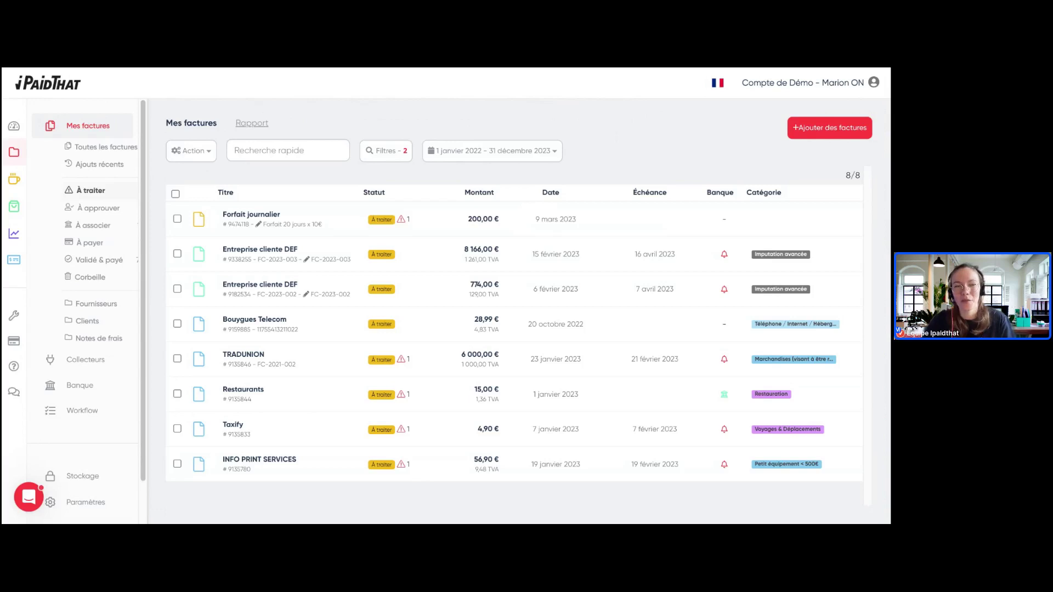
mouse_move(22, 207)
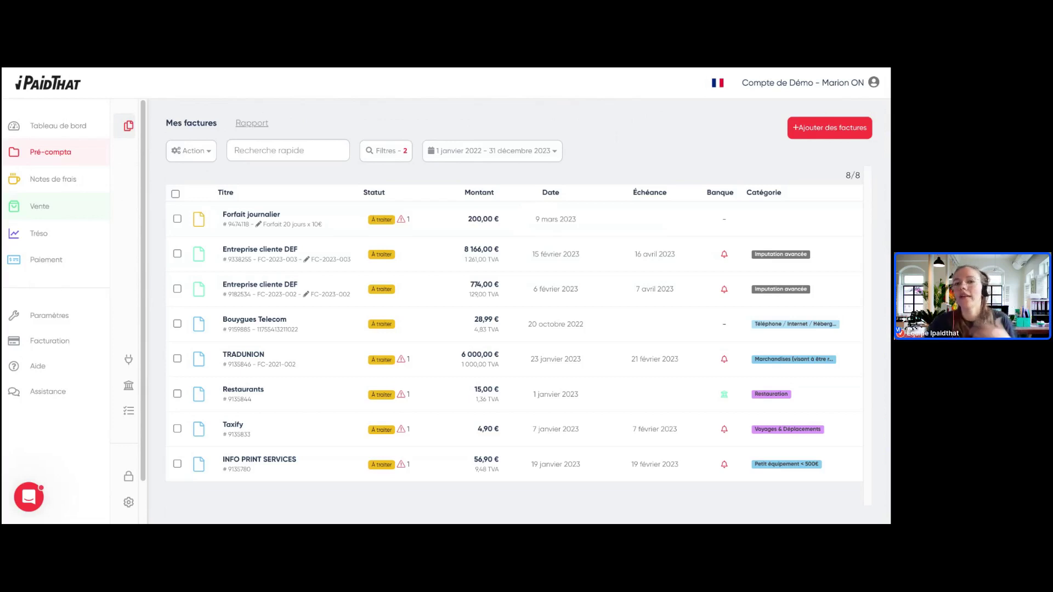
click(305, 327)
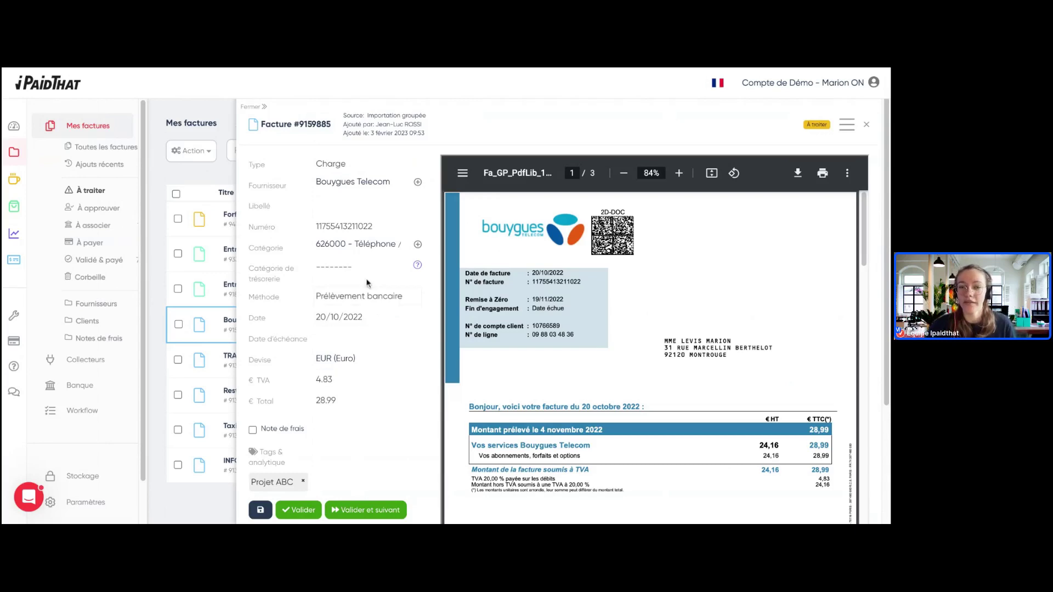
Step: Replace the invoice's Numéro value with the client account number copied from the Bouygues Telecom PDF
drag(384, 226, 314, 225)
key(BackSpace)
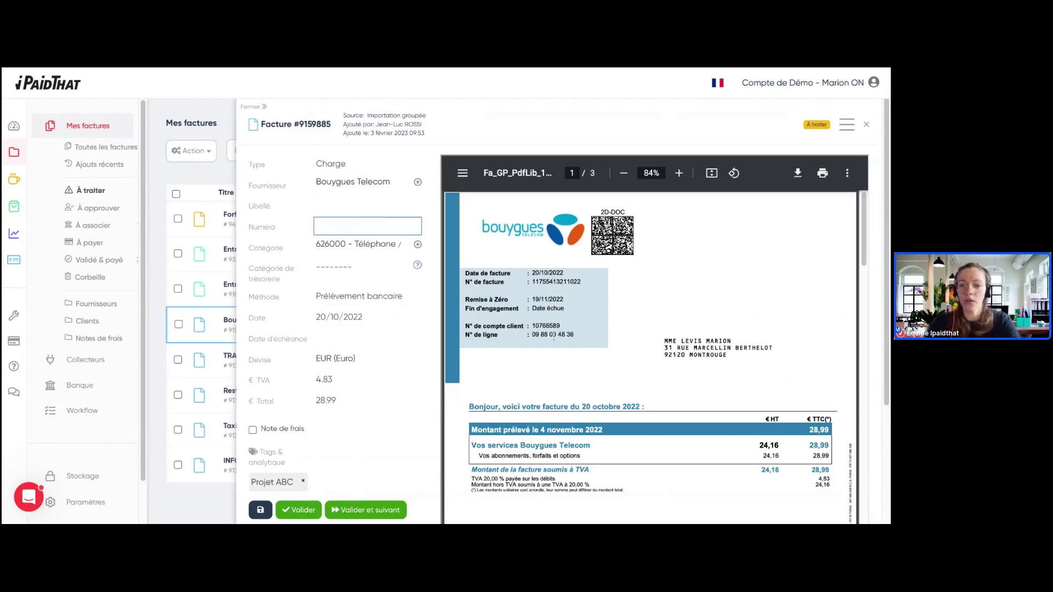
double_click(546, 326)
key(ctrl+c)
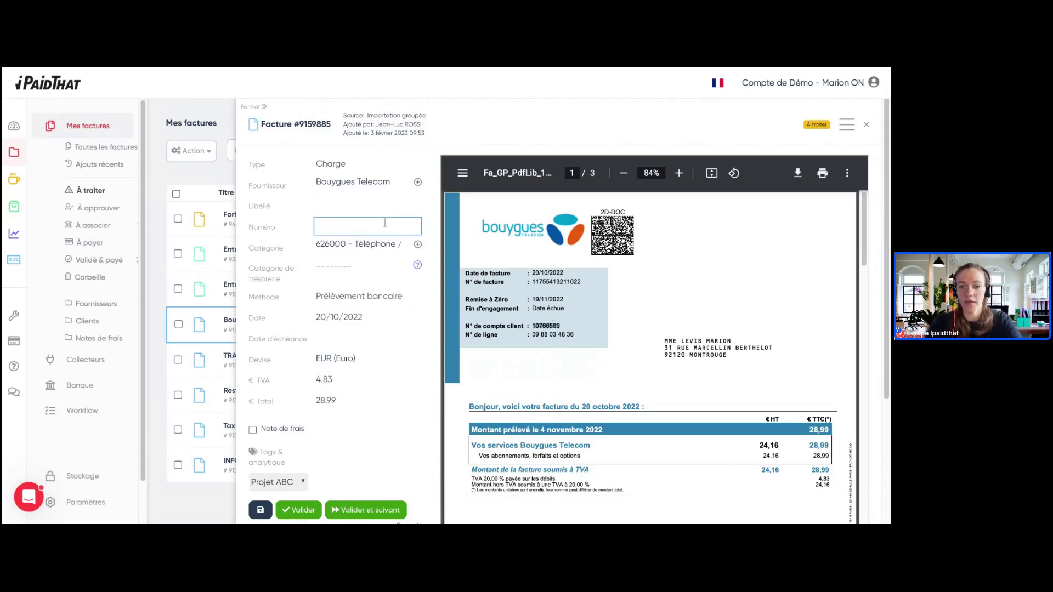
click(369, 226)
key(ctrl+v)
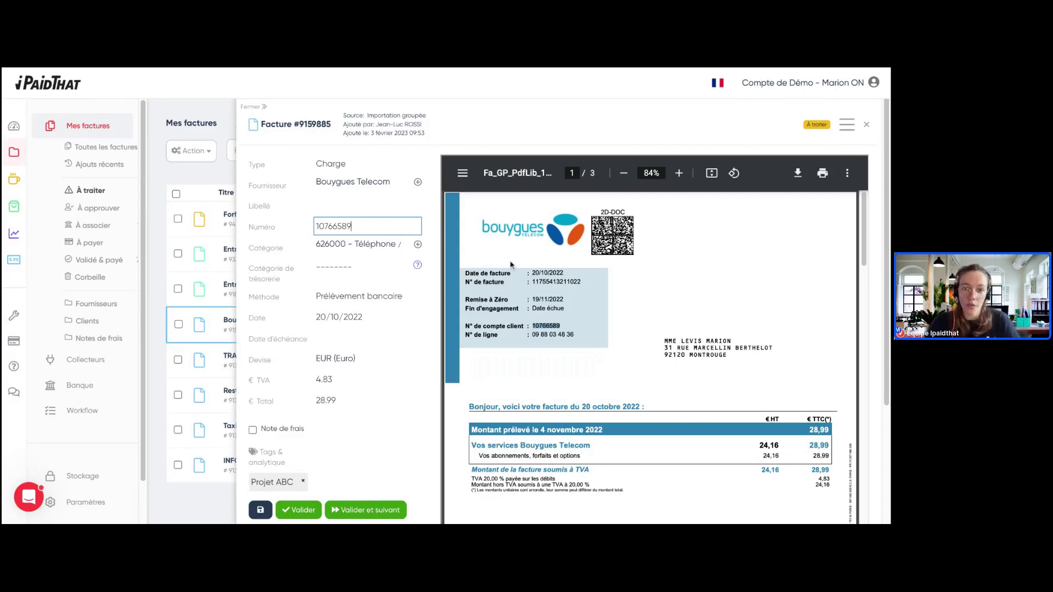
Step: Replace the invoice's Numéro value with the N° de facture copied from the Bouygues Telecom PDF
double_click(535, 281)
key(ctrl+c)
click(343, 225)
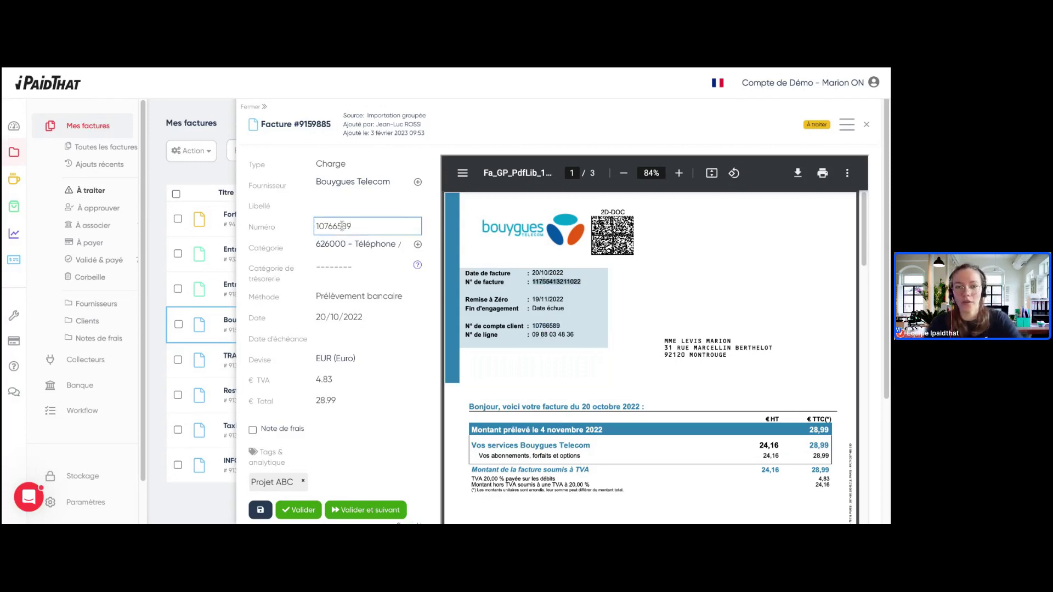
double_click(343, 226)
key(ctrl+v)
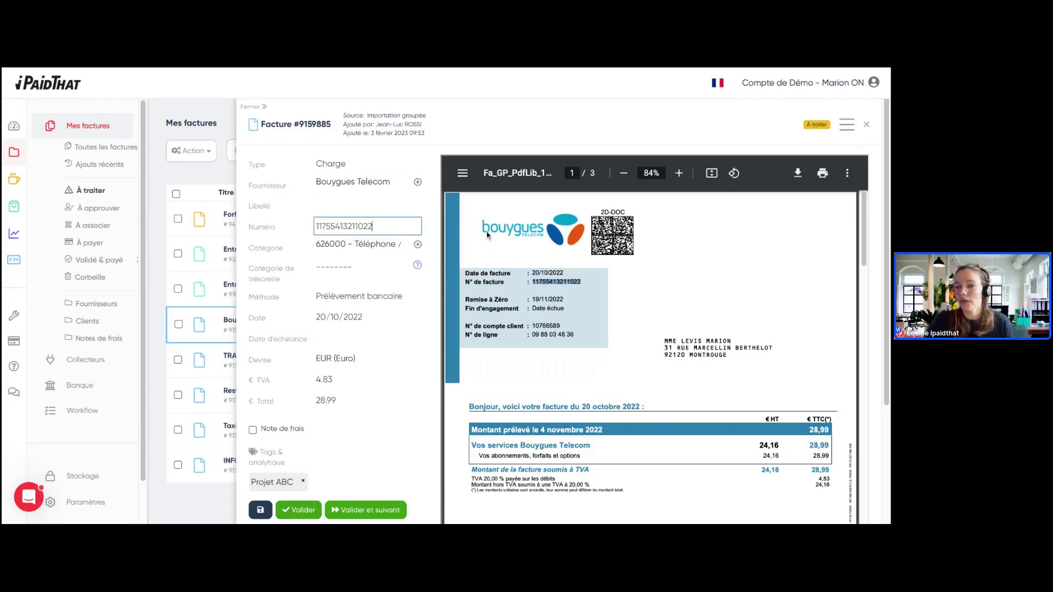
click(492, 125)
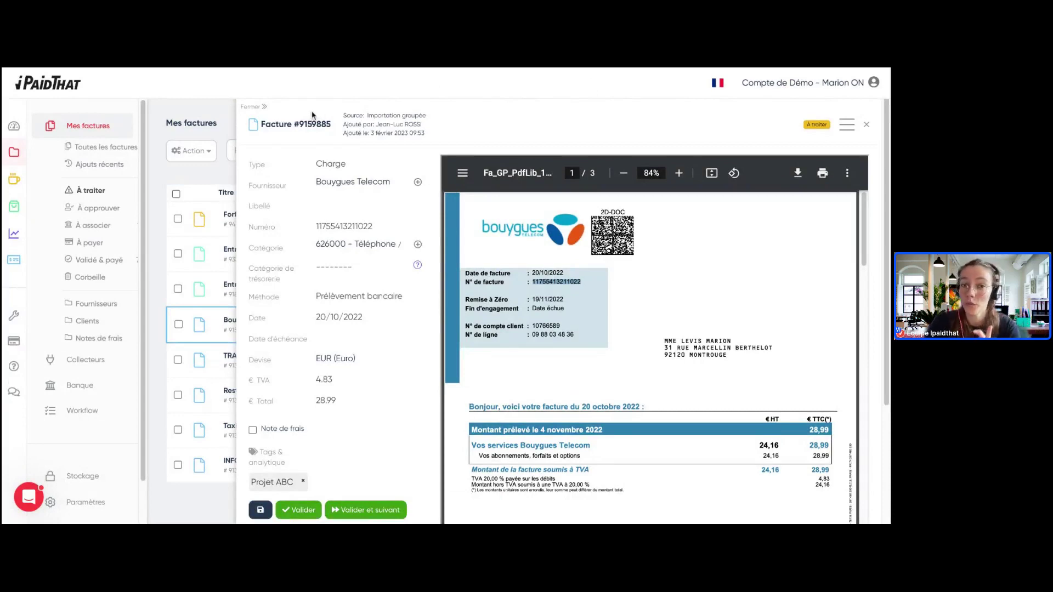
Step: Close the Bouygues Telecom invoice and list the invoices marked À associer
click(261, 110)
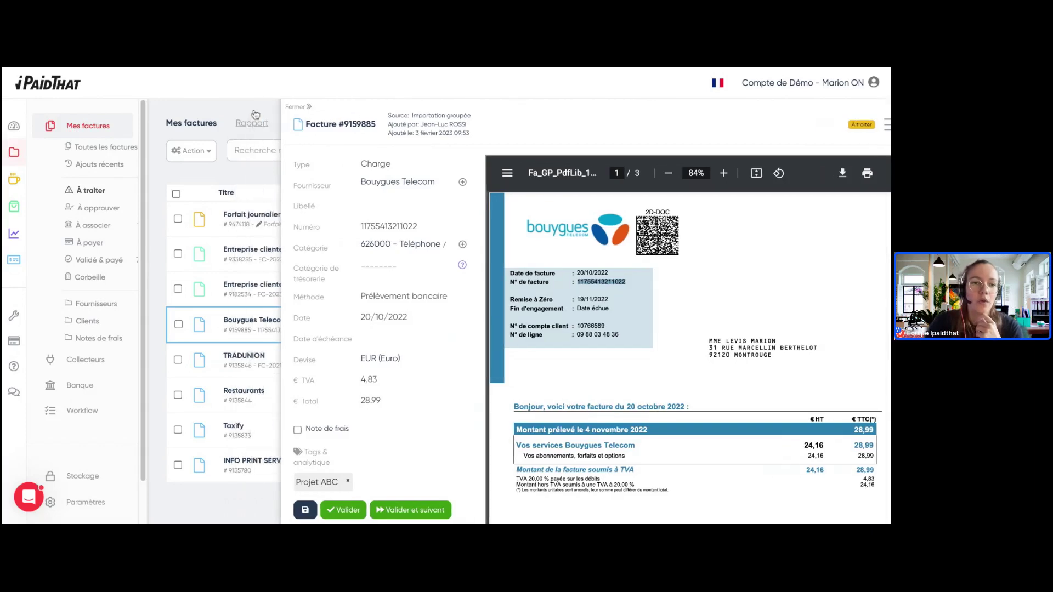
click(109, 227)
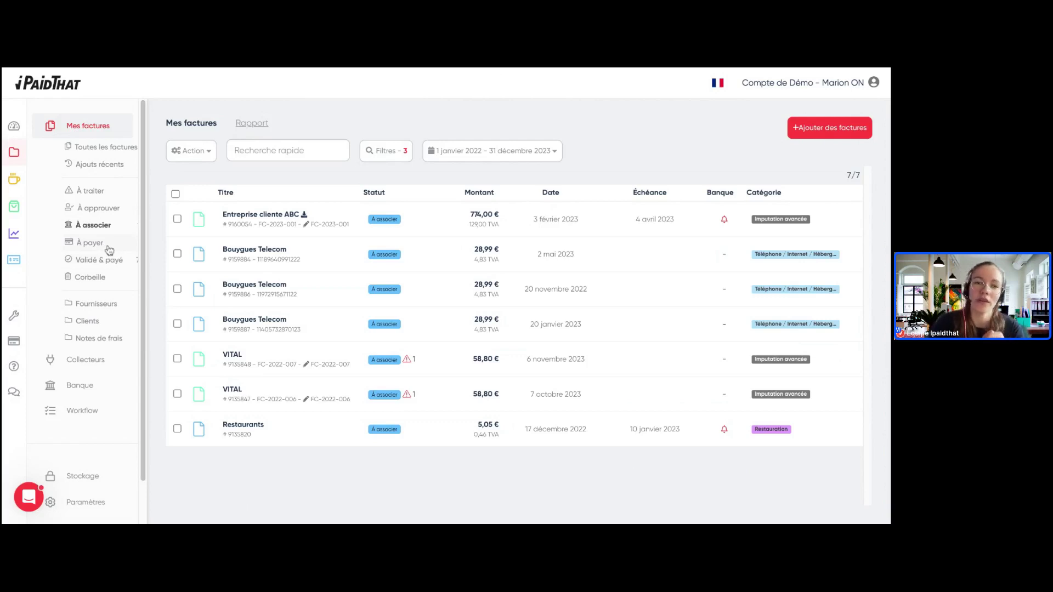
mouse_move(18, 266)
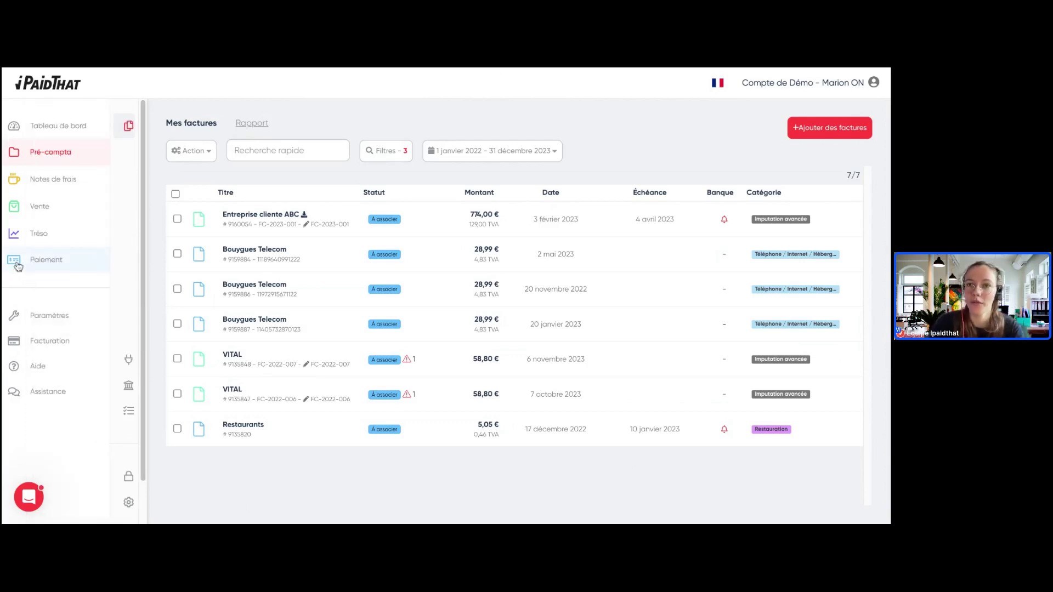
mouse_move(131, 229)
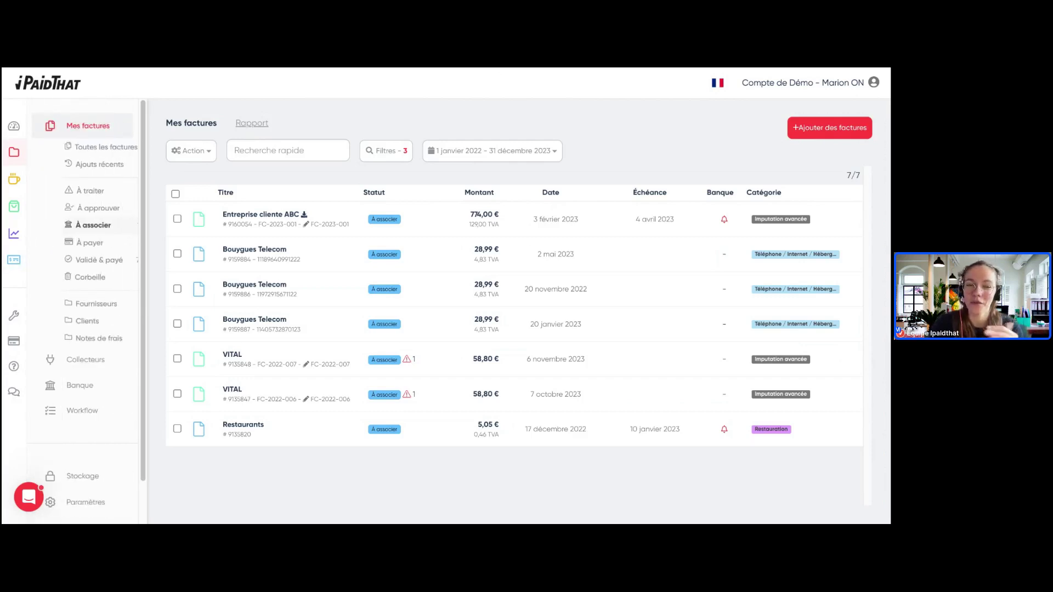
Step: Open the bank transactions and view the Associer à un justificatif option of the 31 January 2023 Alan debit
click(106, 388)
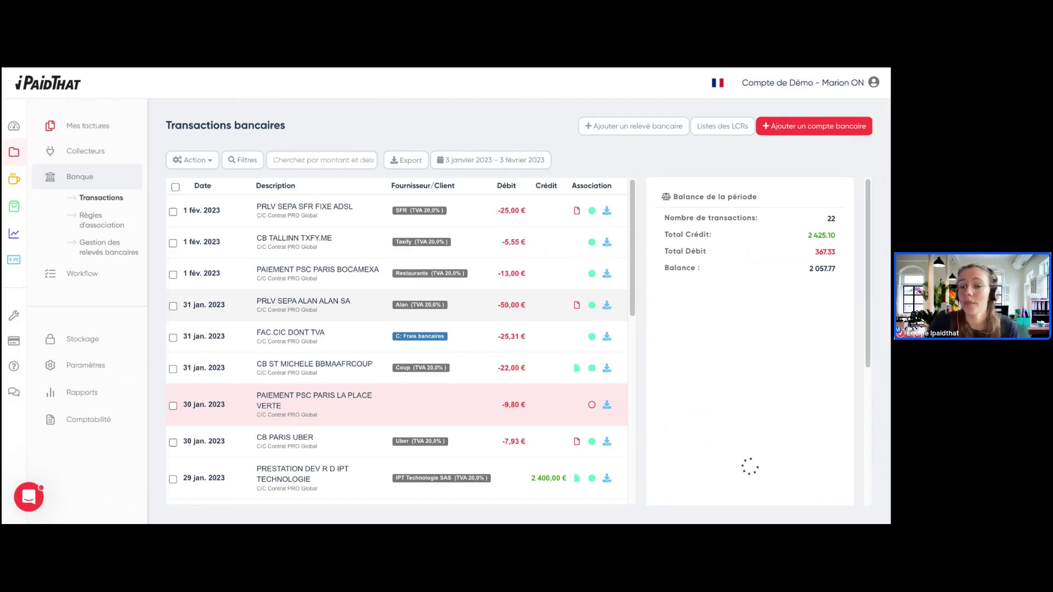
scroll(724, 321, down, 4)
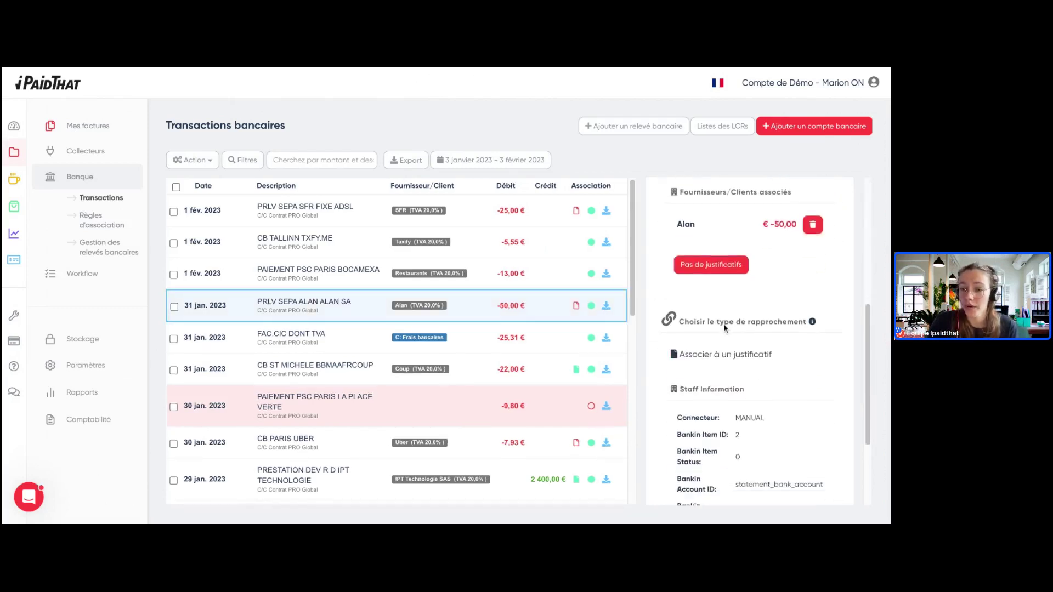
mouse_move(728, 342)
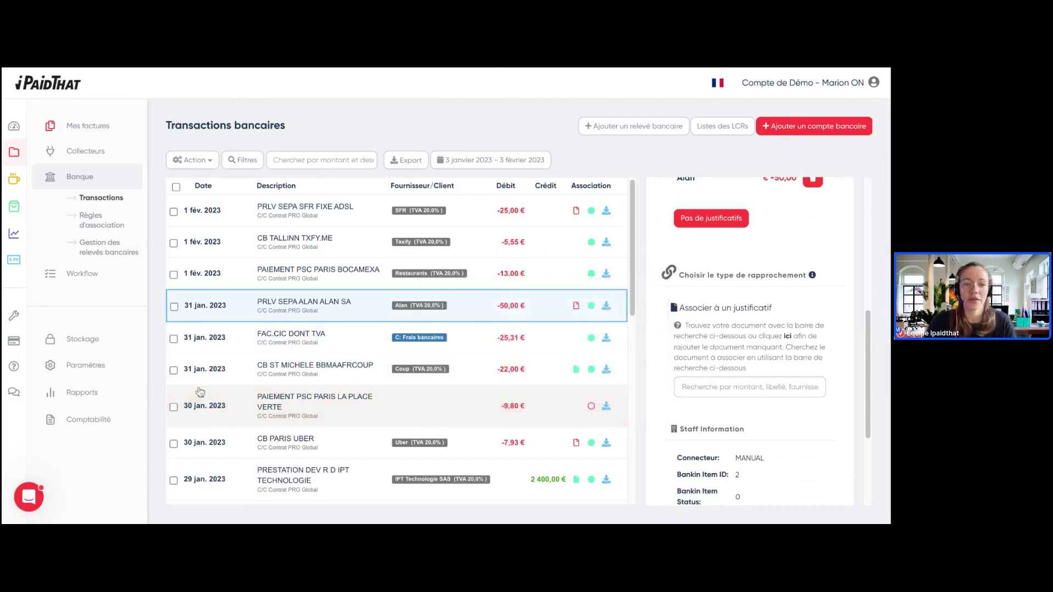
Step: Open the global report and view the January 2023 detail of Sécurité Sociale / Urssaf charges, then close the detail
click(124, 395)
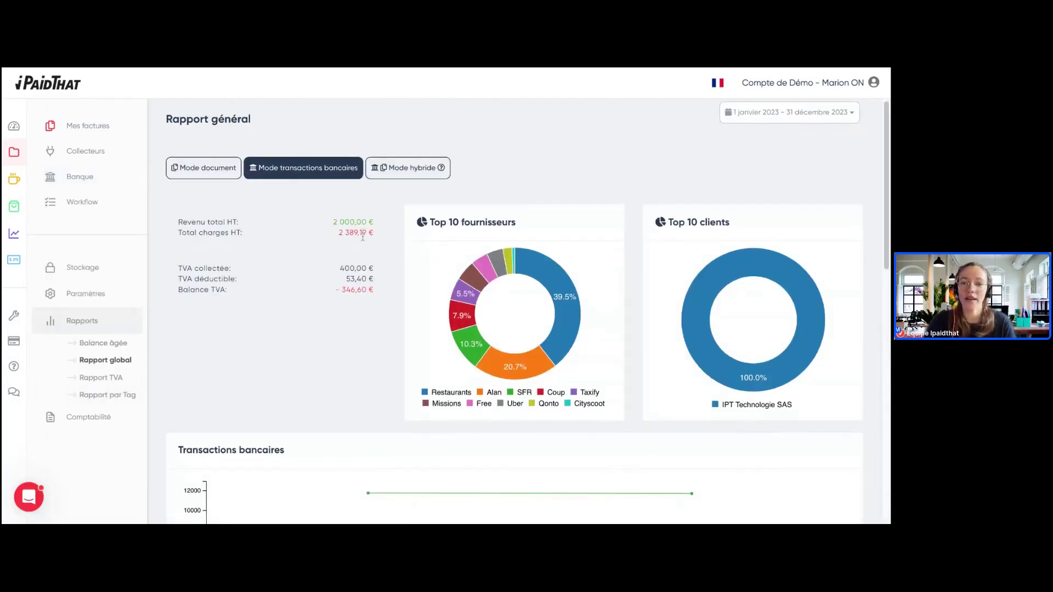
scroll(360, 239, down, 1)
scroll(360, 239, down, 9)
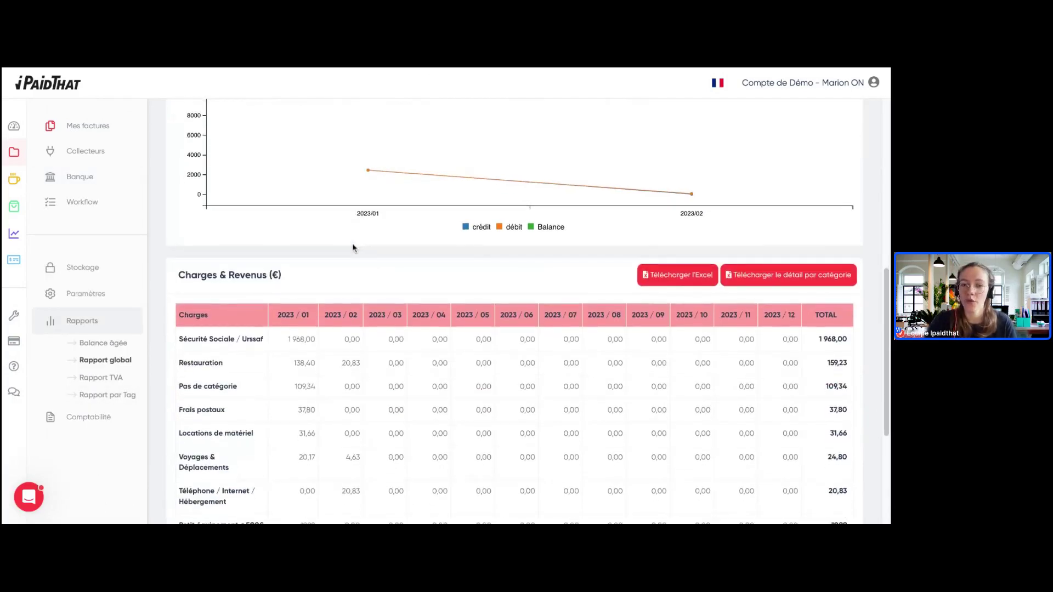
scroll(352, 251, down, 1)
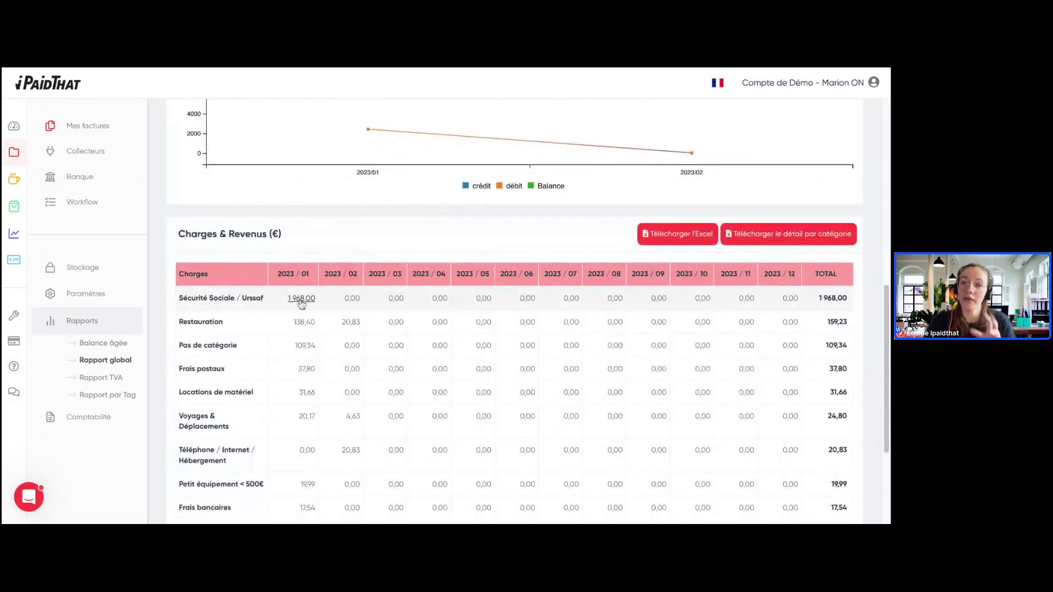
click(301, 299)
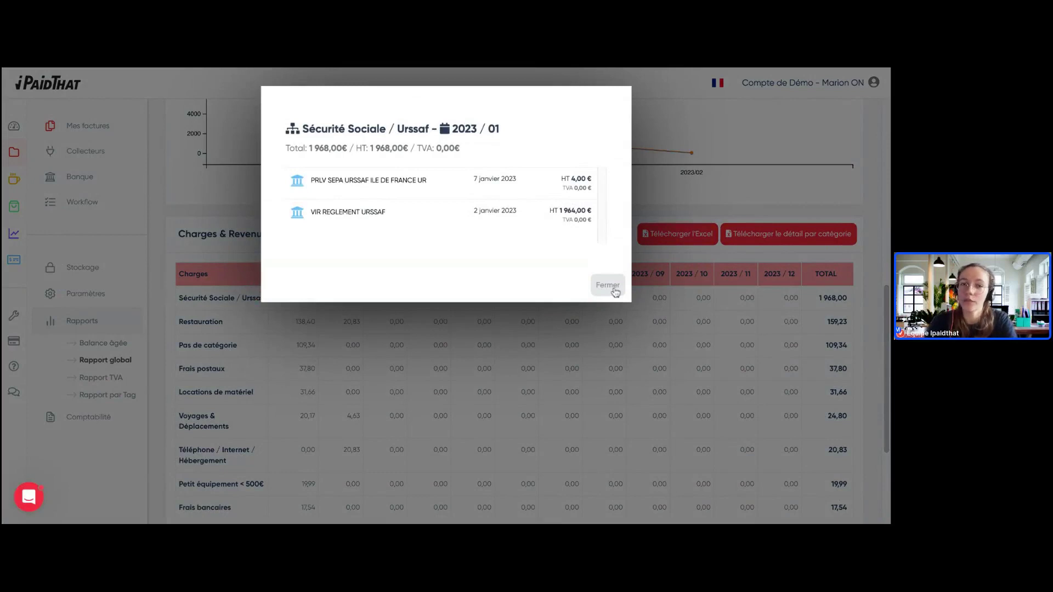
click(609, 285)
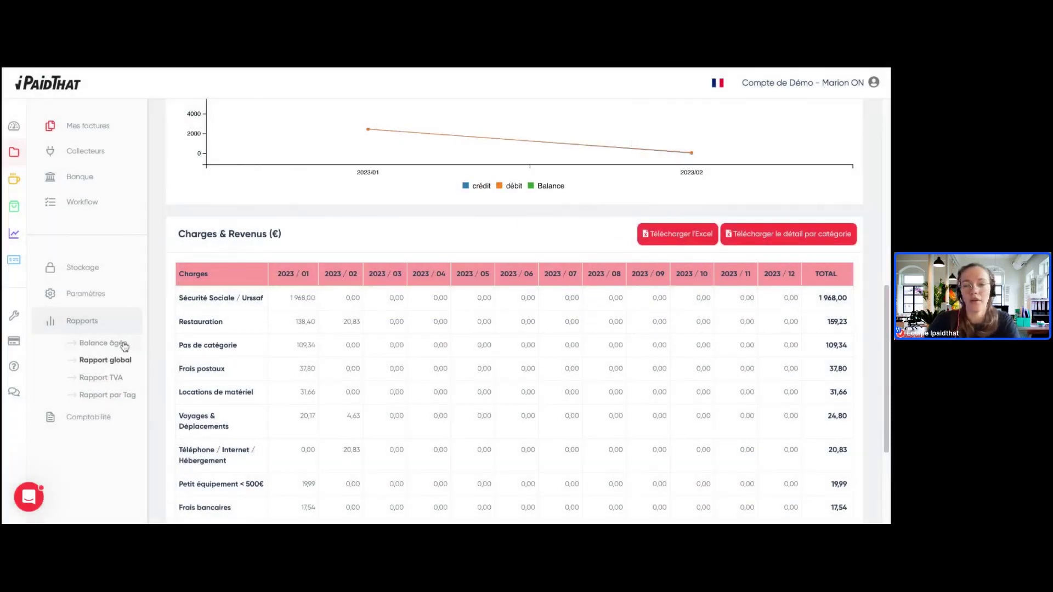
Step: View the Balance âgée report for suppliers and open the accounting entries export page
click(123, 345)
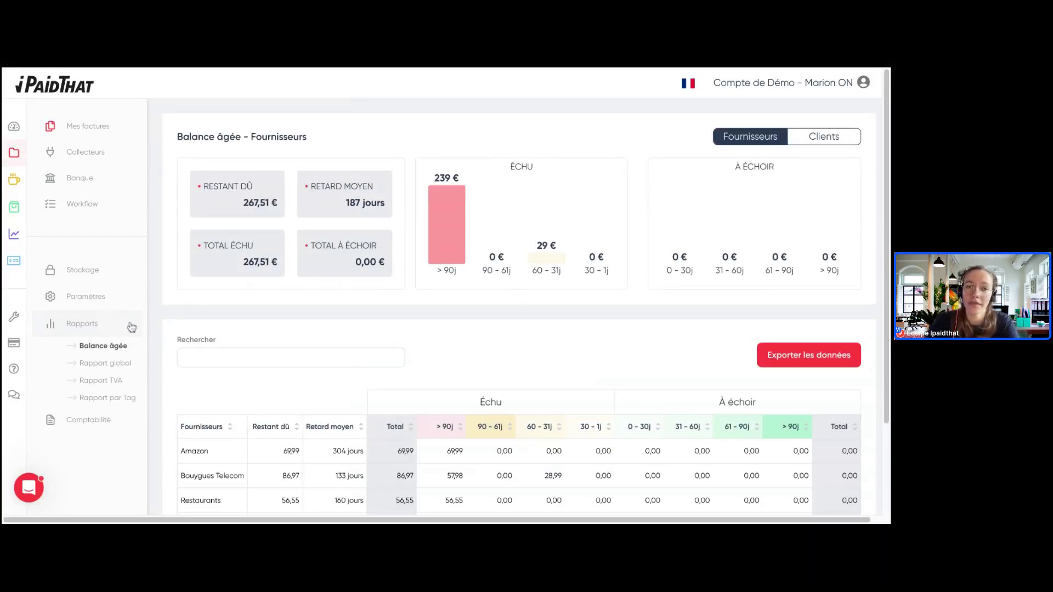
click(110, 421)
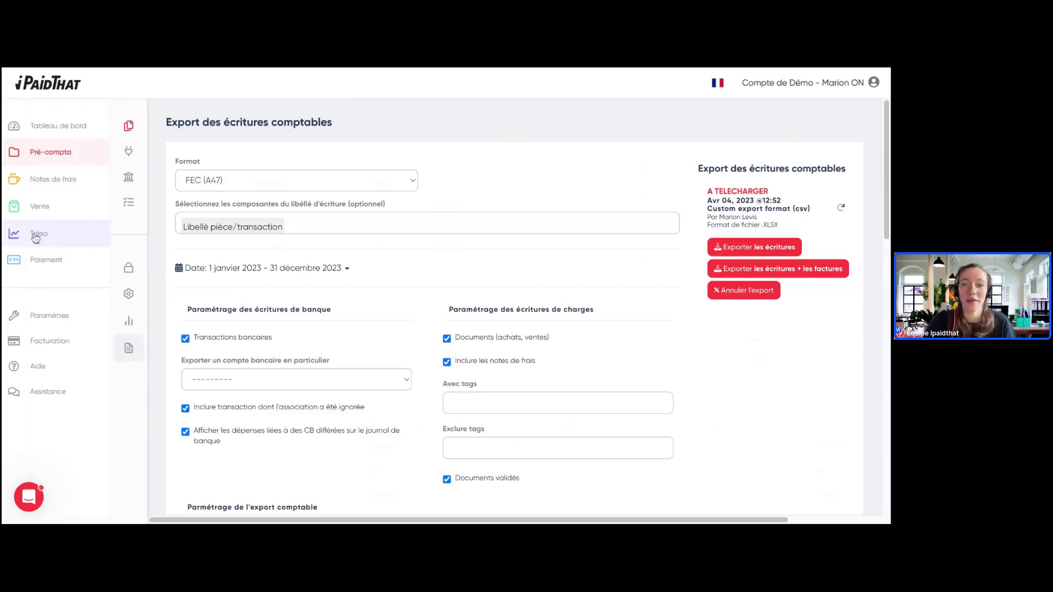
Step: Switch to the Tréso module, open its categories and expand the Bureaux disbursement category
click(35, 236)
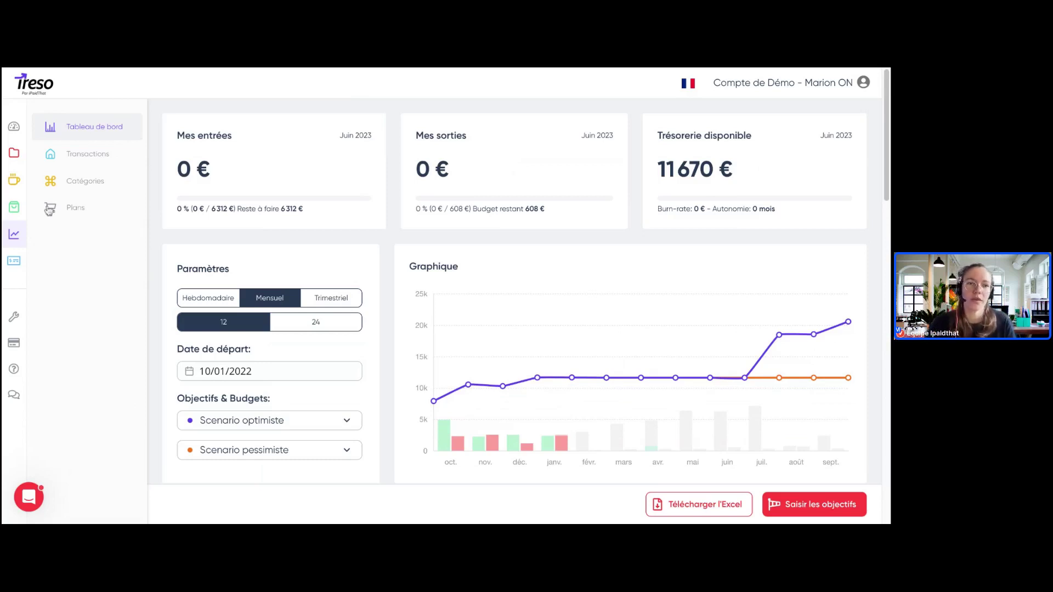
click(78, 191)
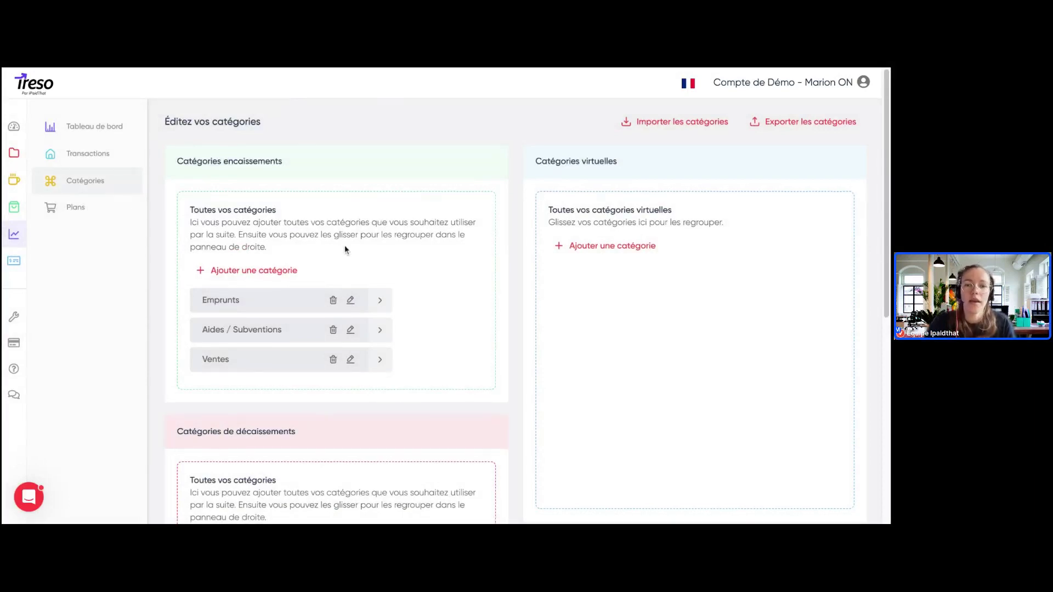
scroll(357, 253, down, 6)
click(386, 220)
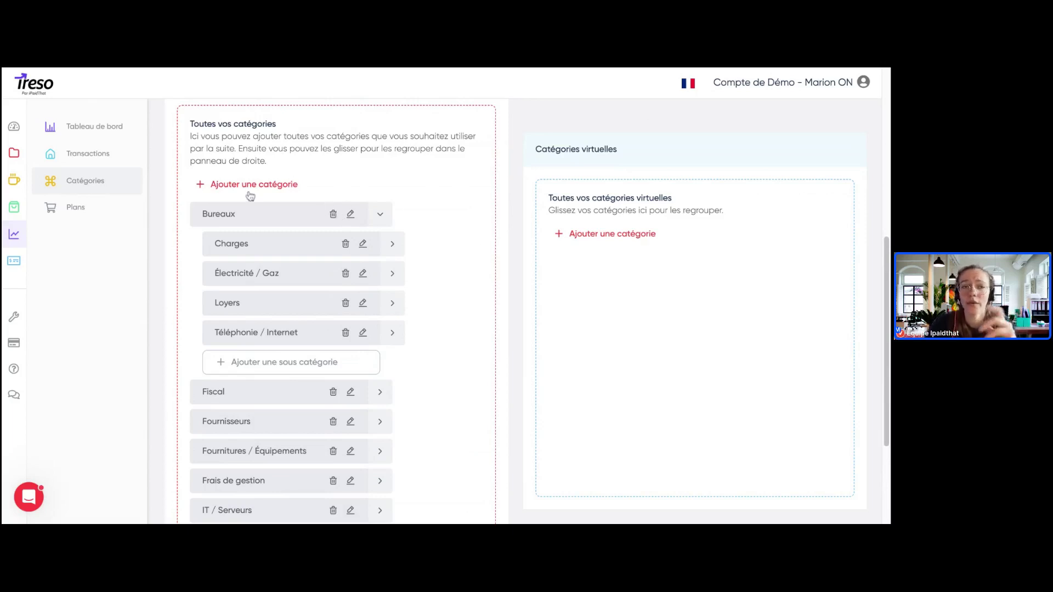
Step: View the Tréso transactions, then examine the July 2023 Mes entrées objective in the dashboard's detailed table
click(121, 158)
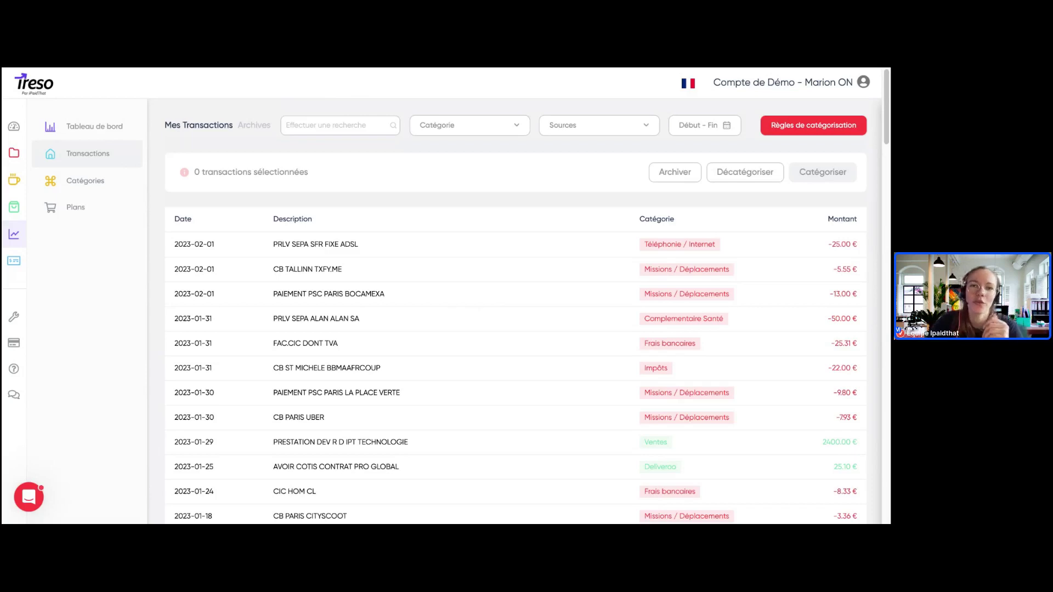
click(124, 129)
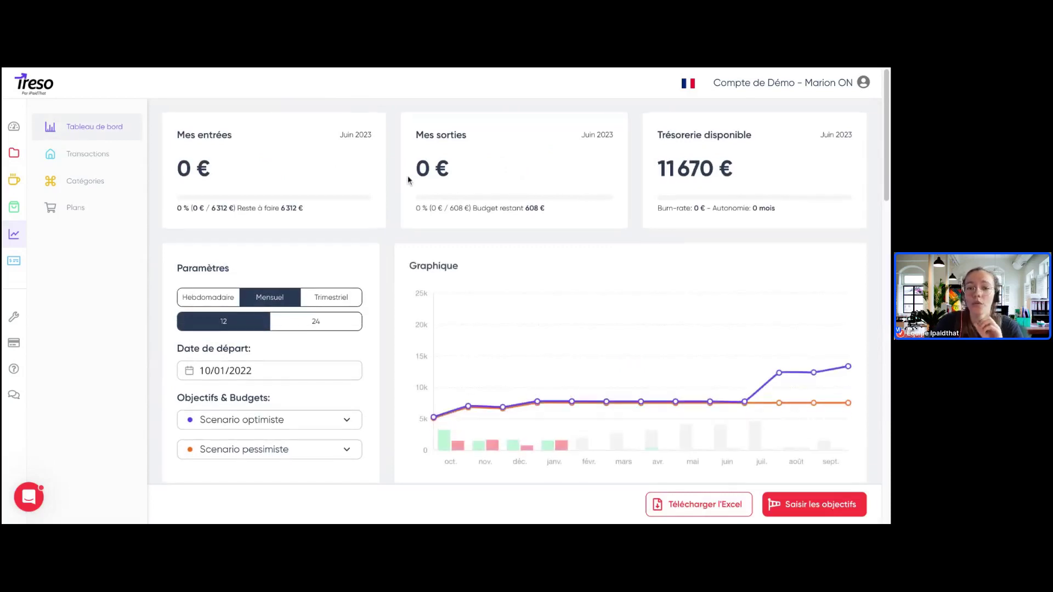
scroll(407, 178, down, 1)
scroll(406, 177, down, 4)
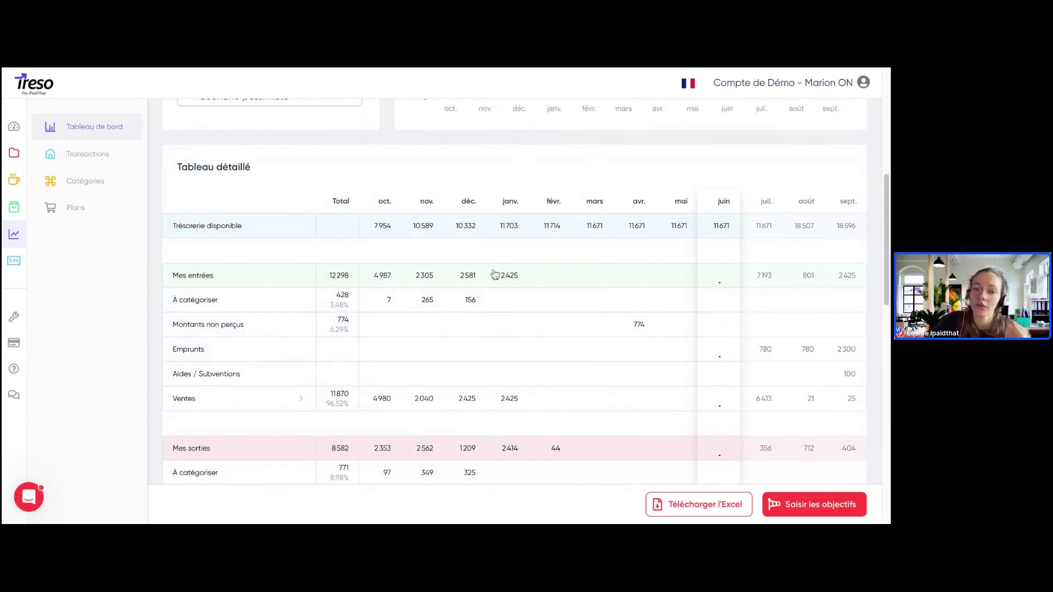
mouse_move(715, 273)
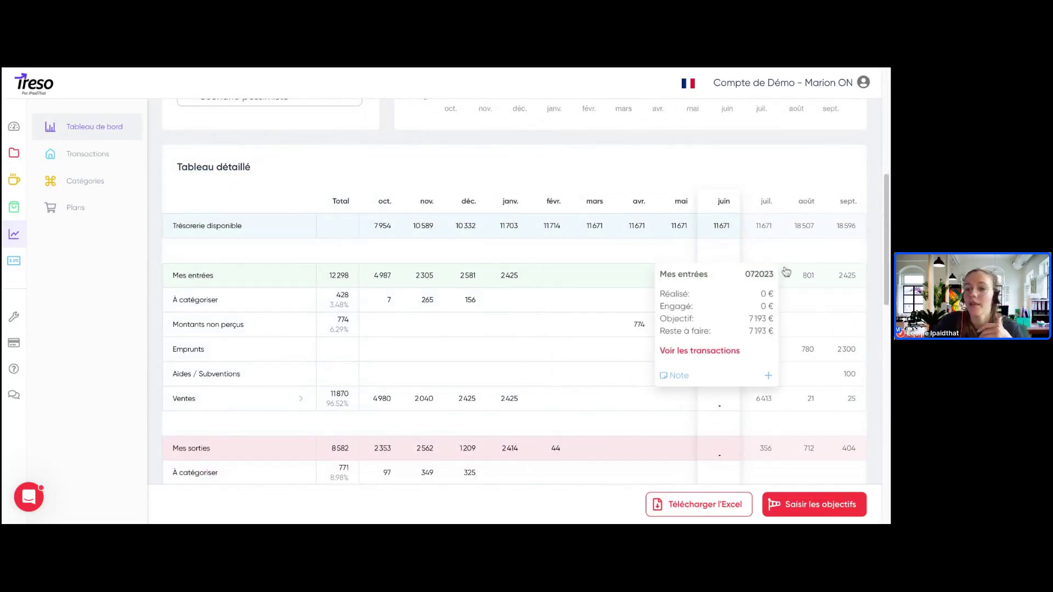
mouse_move(836, 307)
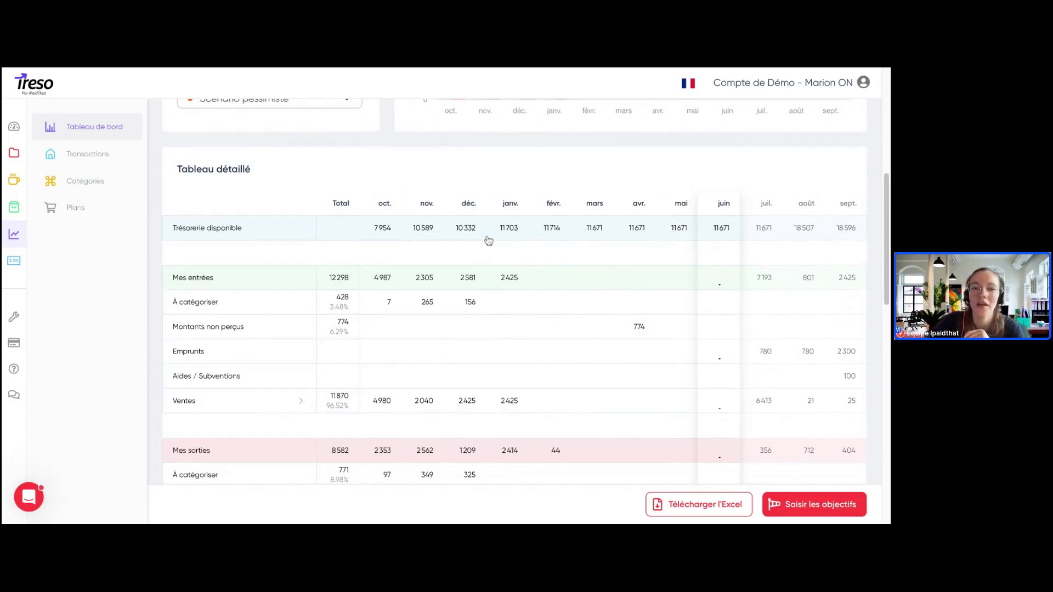
Step: Examine the cash forecast for the optimistic and pessimistic scenarios, comparing September and December receipts in the detailed table and graph
scroll(486, 238, up, 3)
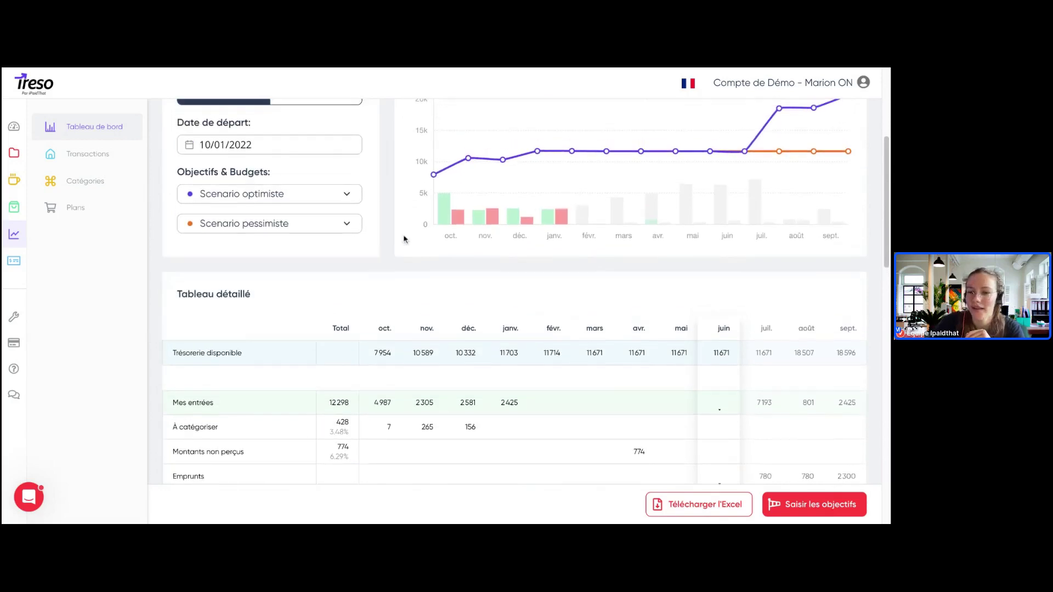
scroll(403, 235, up, 1)
scroll(777, 310, down, 1)
scroll(778, 310, down, 3)
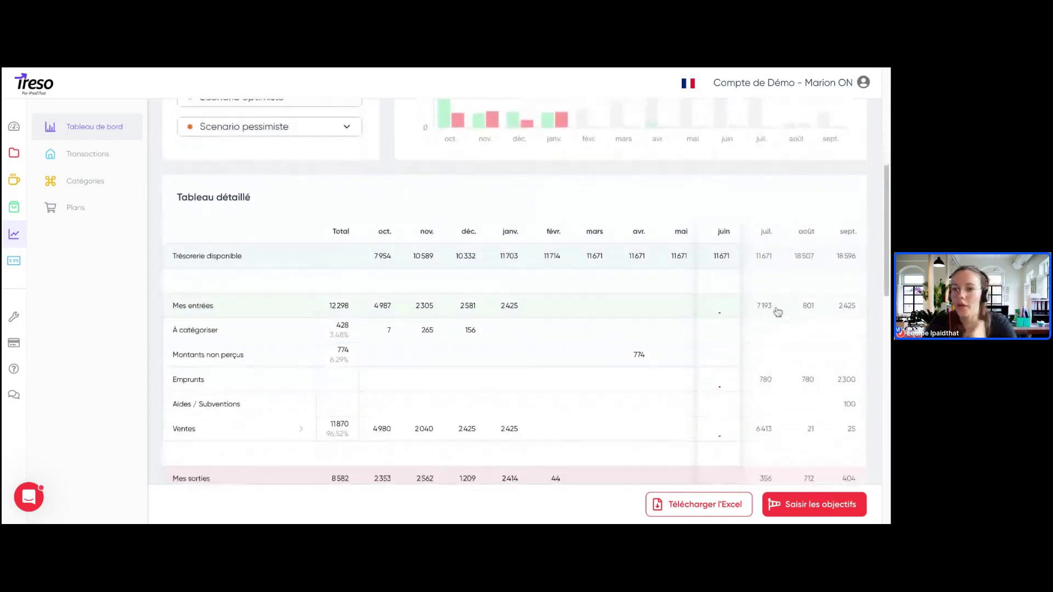
scroll(842, 309, down, 1)
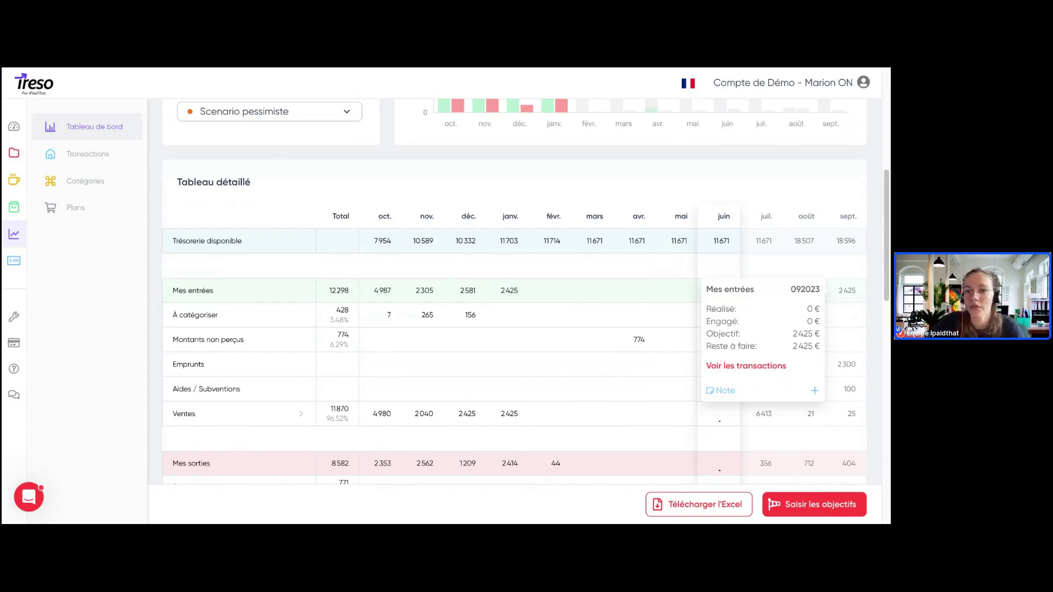
scroll(762, 329, up, 1)
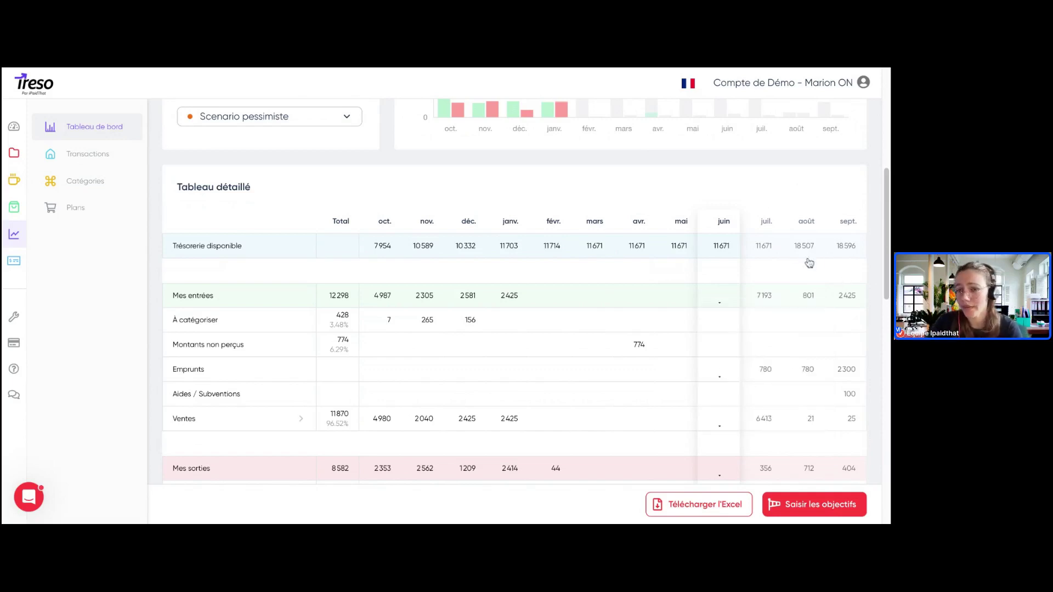
scroll(820, 255, up, 2)
scroll(821, 254, up, 5)
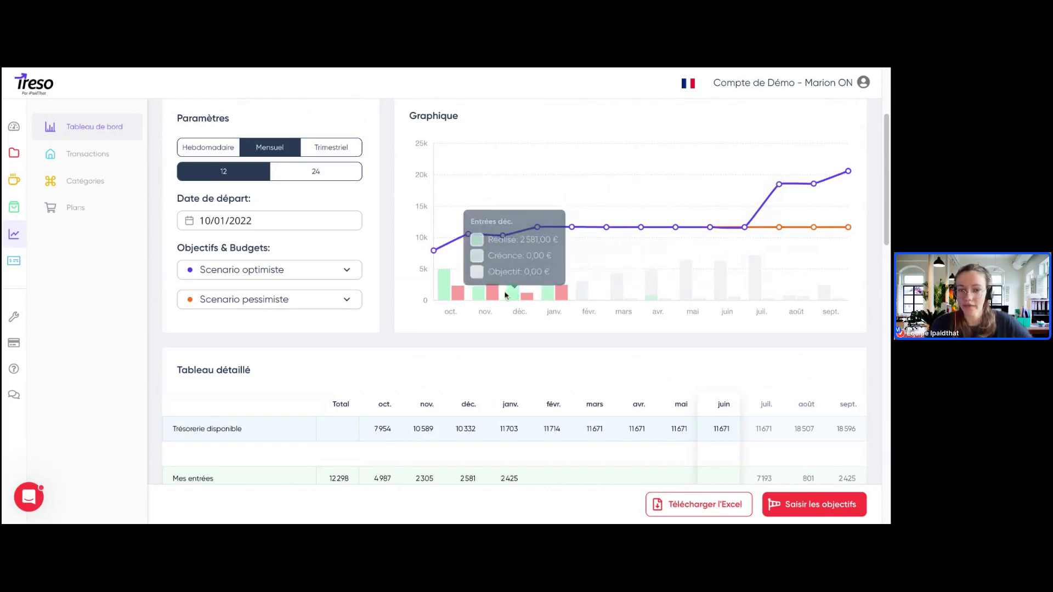
mouse_move(511, 294)
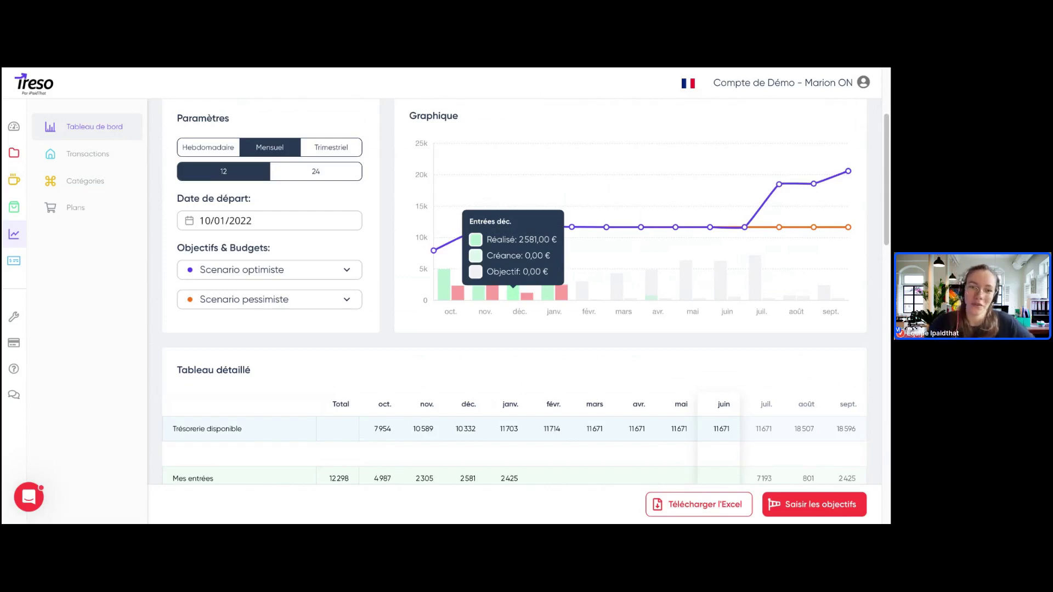
scroll(519, 291, down, 2)
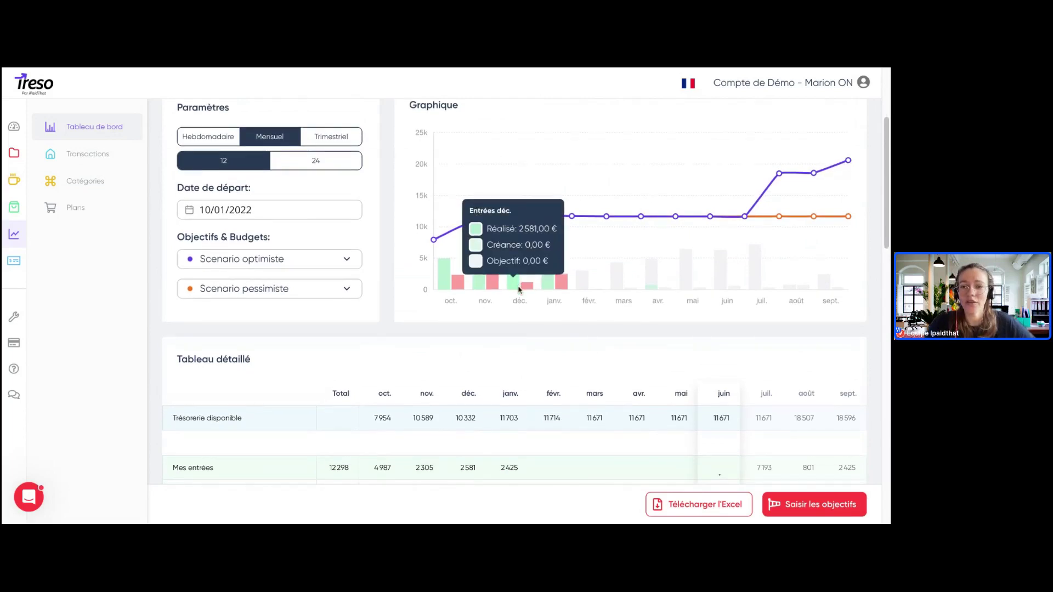
Step: Examine the Mes entrées and Mes sorties categories in the detailed table of the Tréso dashboard
scroll(519, 291, down, 5)
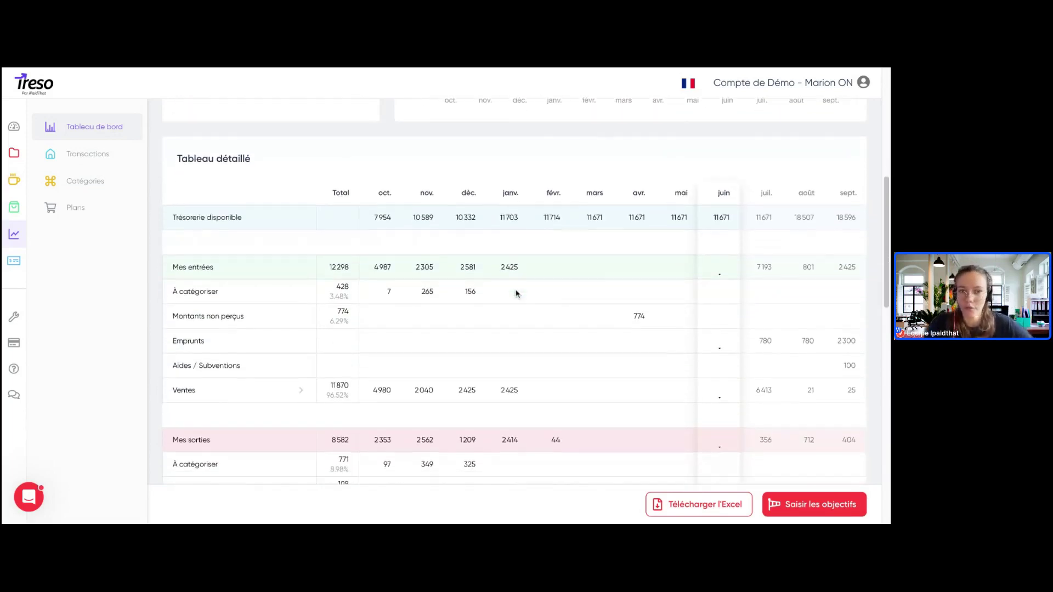
scroll(515, 294, down, 4)
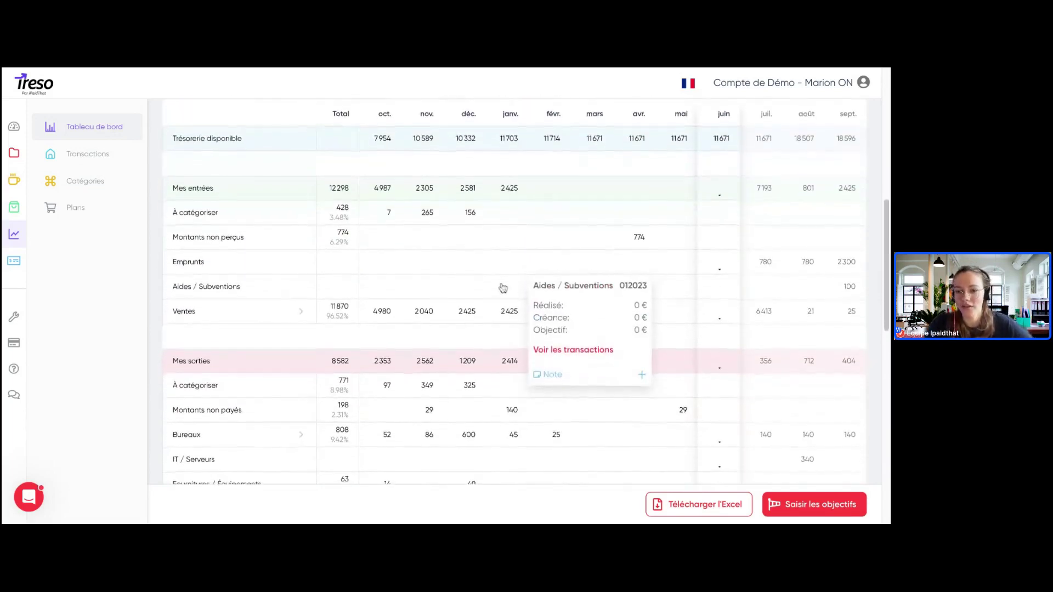
scroll(503, 288, down, 3)
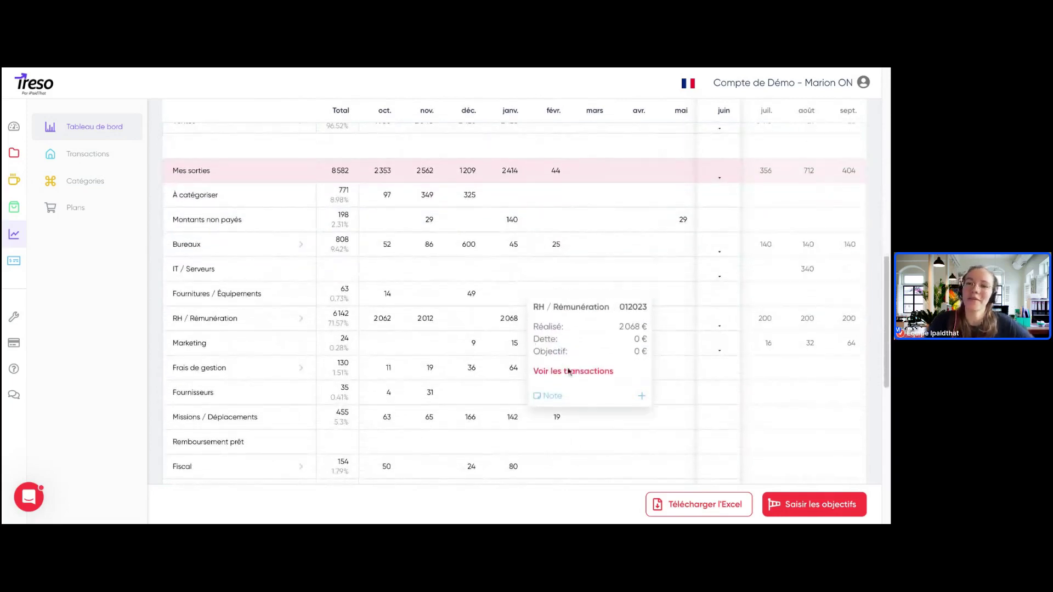
scroll(588, 369, down, 1)
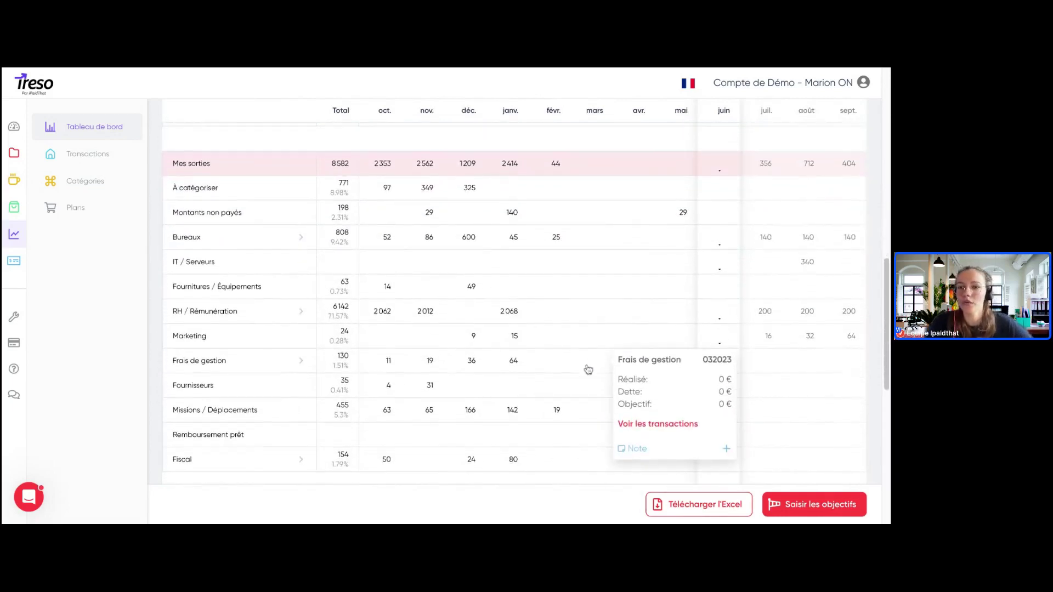
Step: View the end-of-period treasury rows and the Cash Flow and Entrées/sorties cumulées charts, and return to the main iPaidThat dashboard
scroll(587, 369, down, 3)
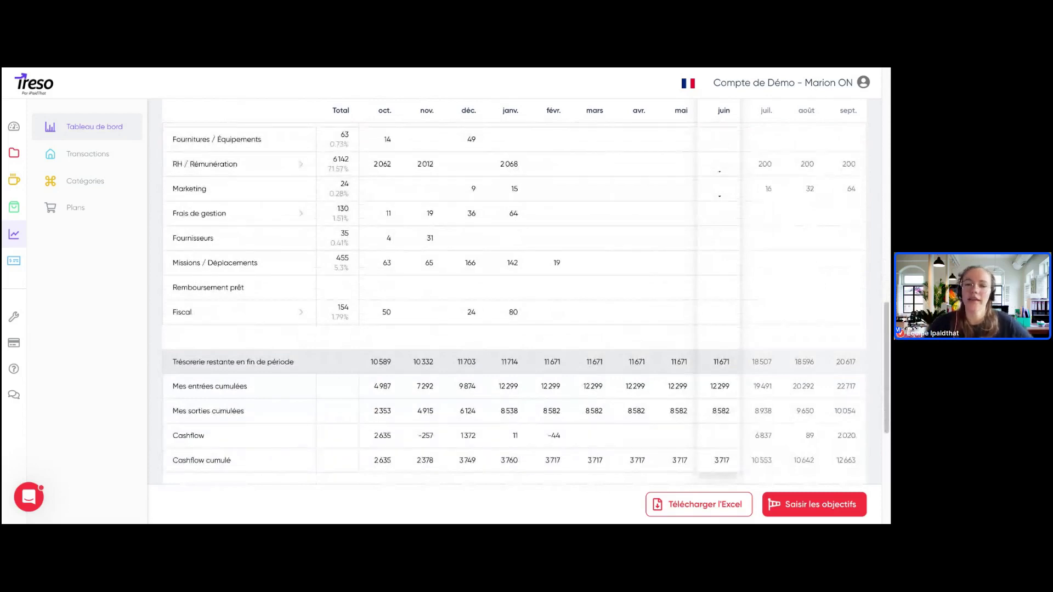
scroll(581, 369, down, 1)
scroll(580, 364, down, 2)
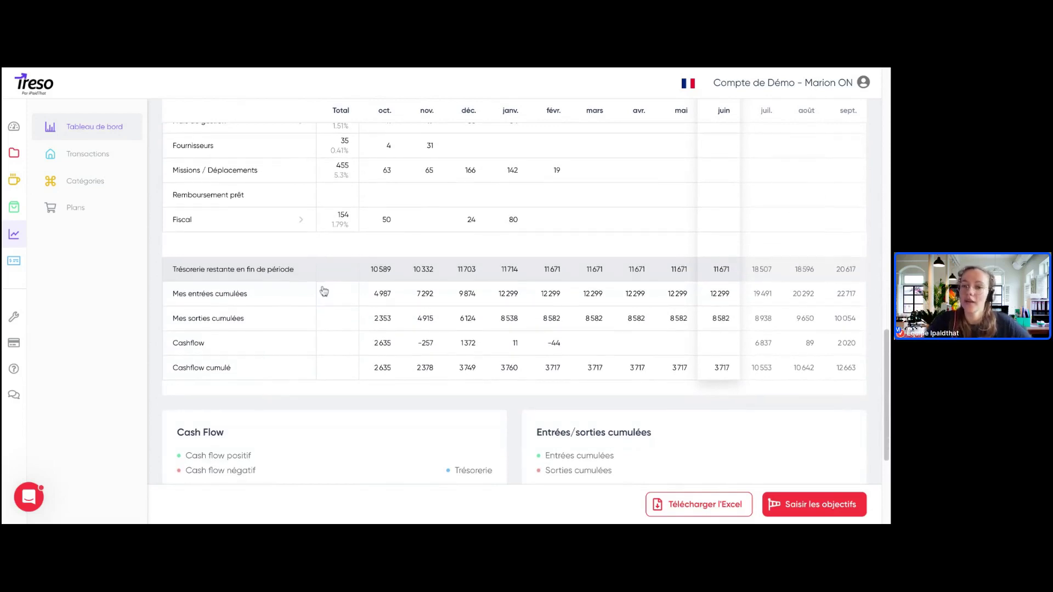
scroll(324, 292, down, 5)
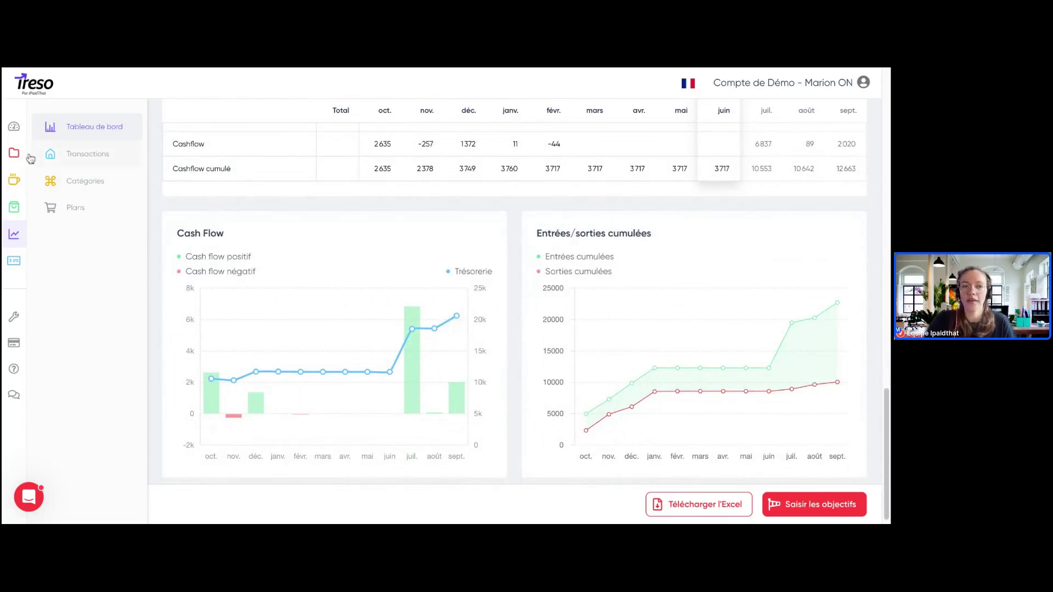
mouse_move(29, 156)
click(25, 131)
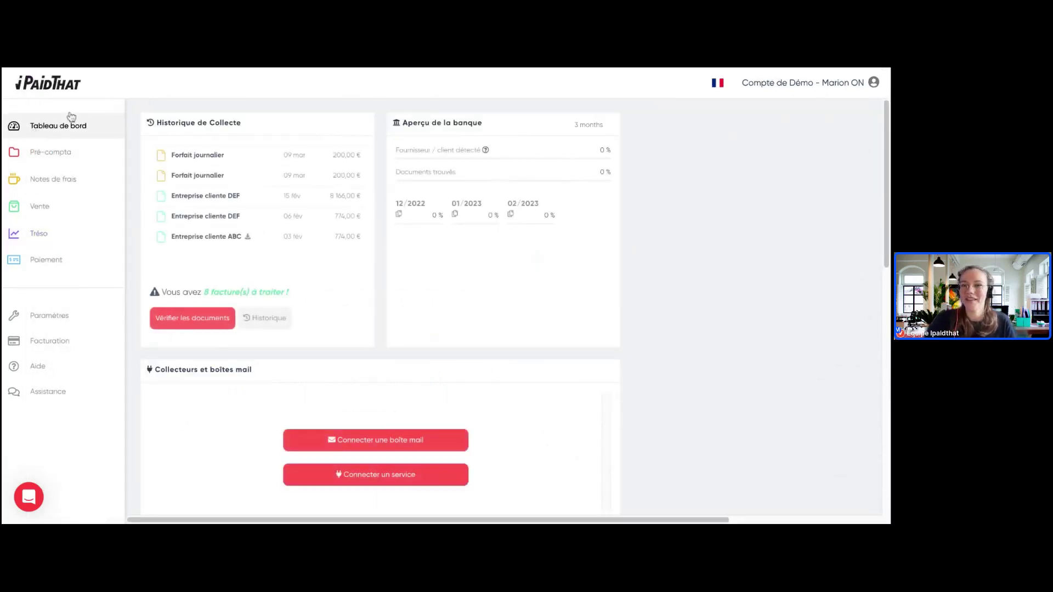